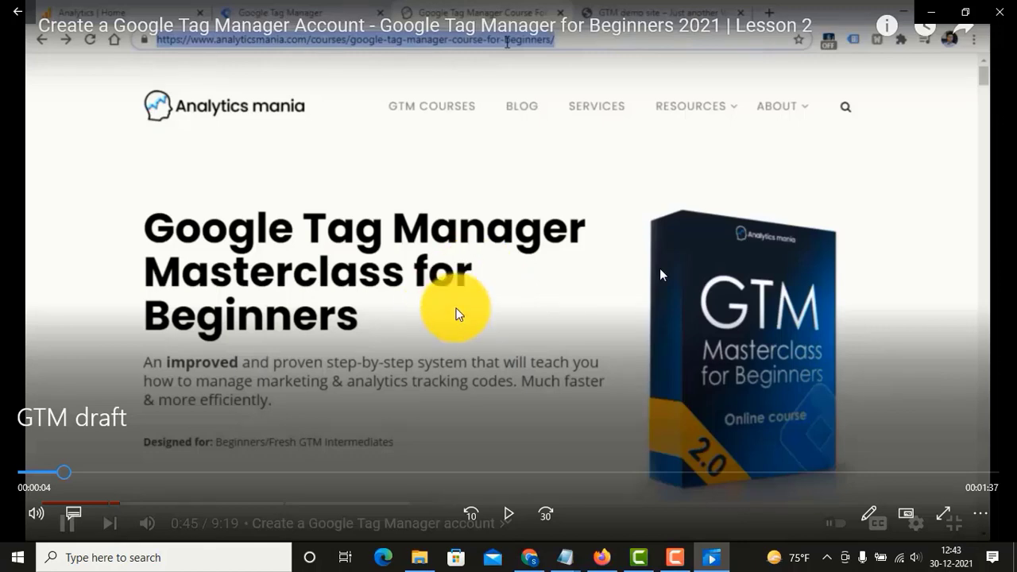
pyautogui.click(523, 509)
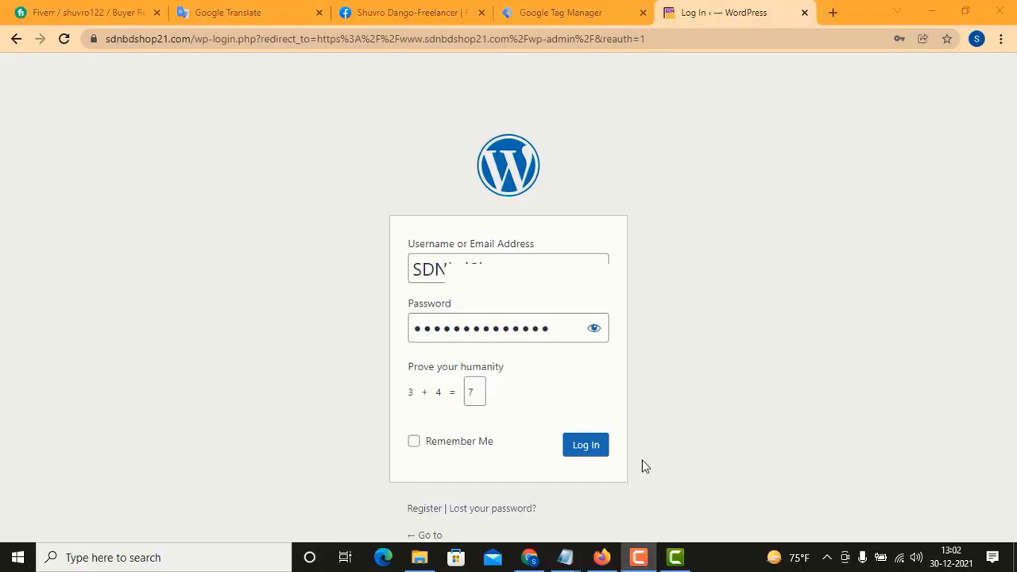
# - Log in to the WordPress admin with the prefilled credentials and open the list of installed plugins
pyautogui.click(587, 452)
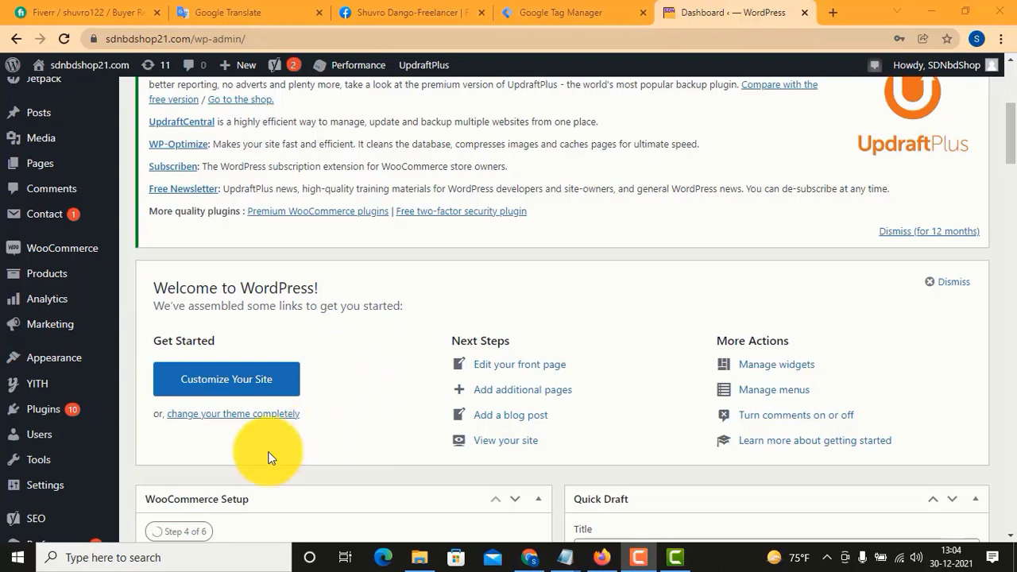
pyautogui.moveTo(48, 418)
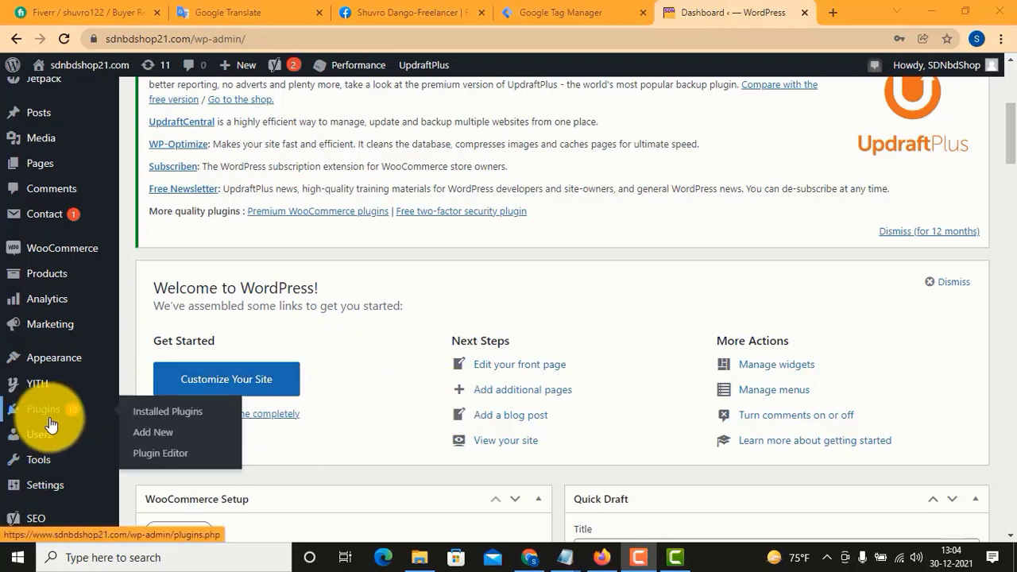
pyautogui.click(49, 415)
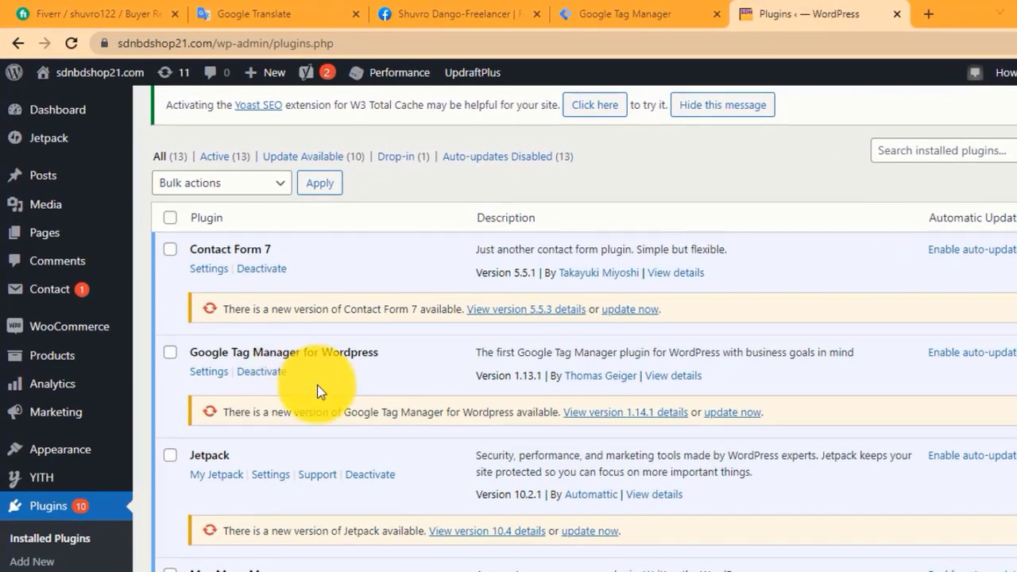
pyautogui.click(103, 542)
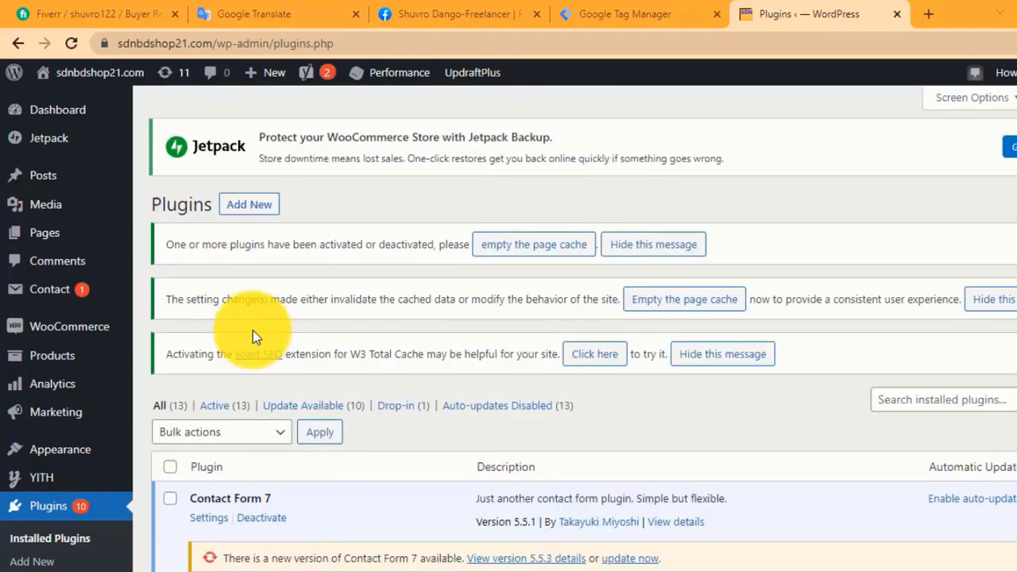
# - Search the directory of new plugins for "google tag manager" to find the Google Tag Manager for WordPress plugin
pyautogui.click(250, 206)
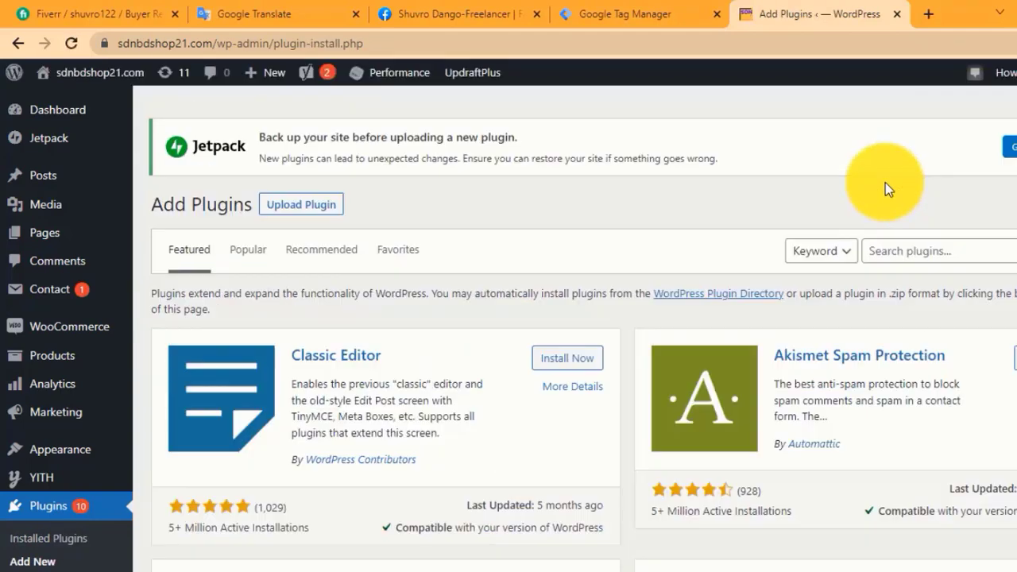
pyautogui.click(889, 253)
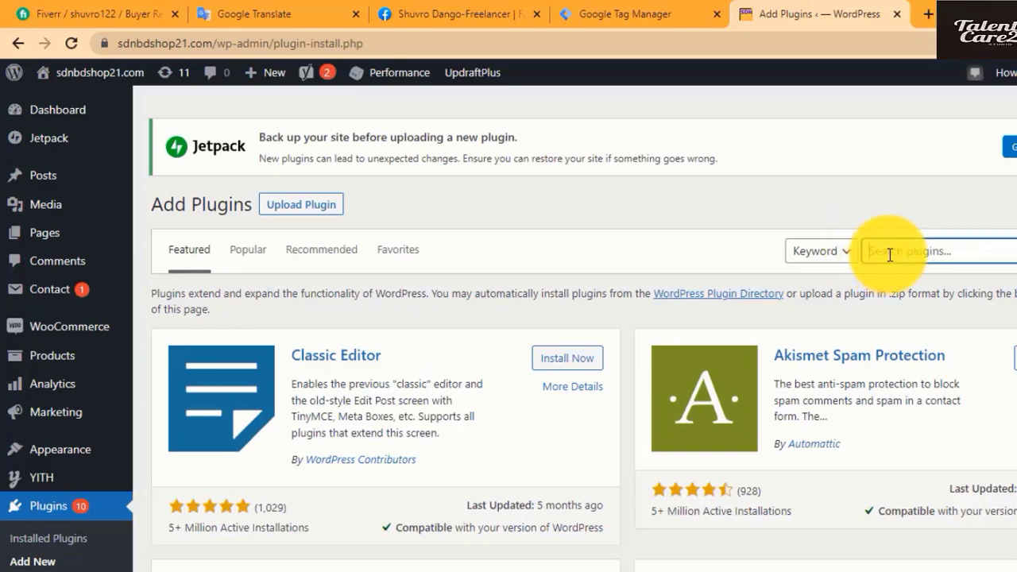
pyautogui.write('google tag manager')
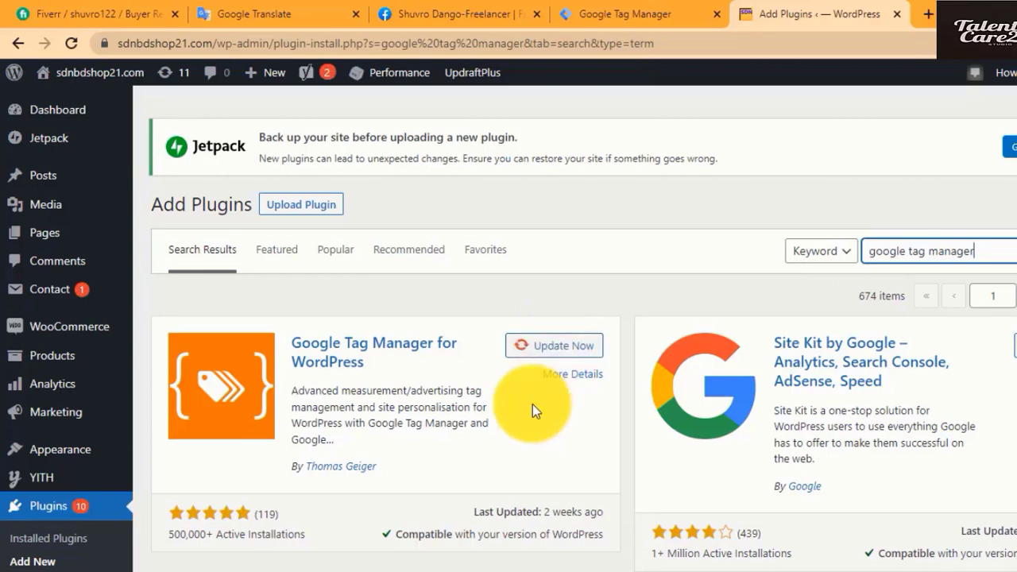
pyautogui.click(546, 353)
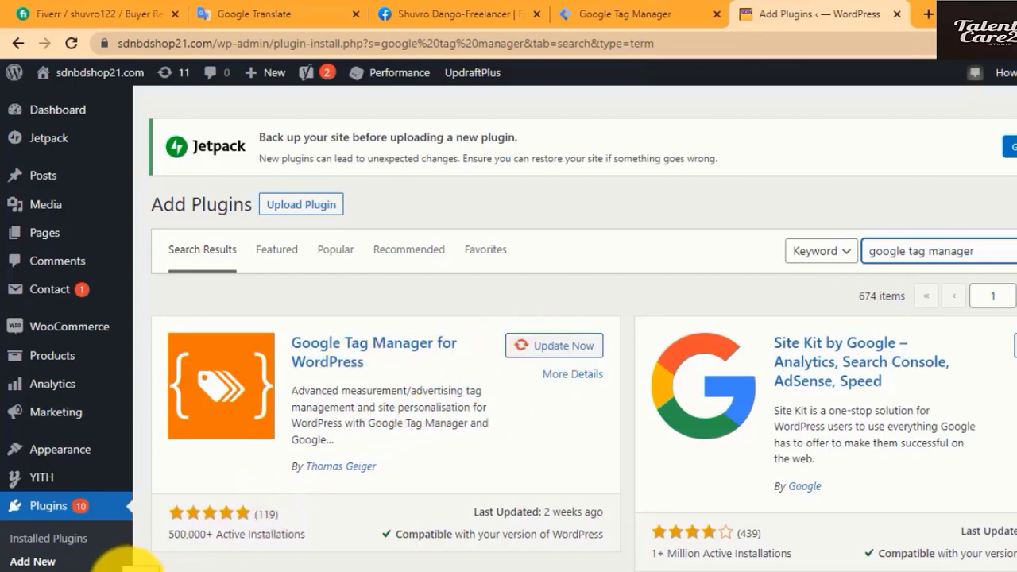
pyautogui.click(119, 543)
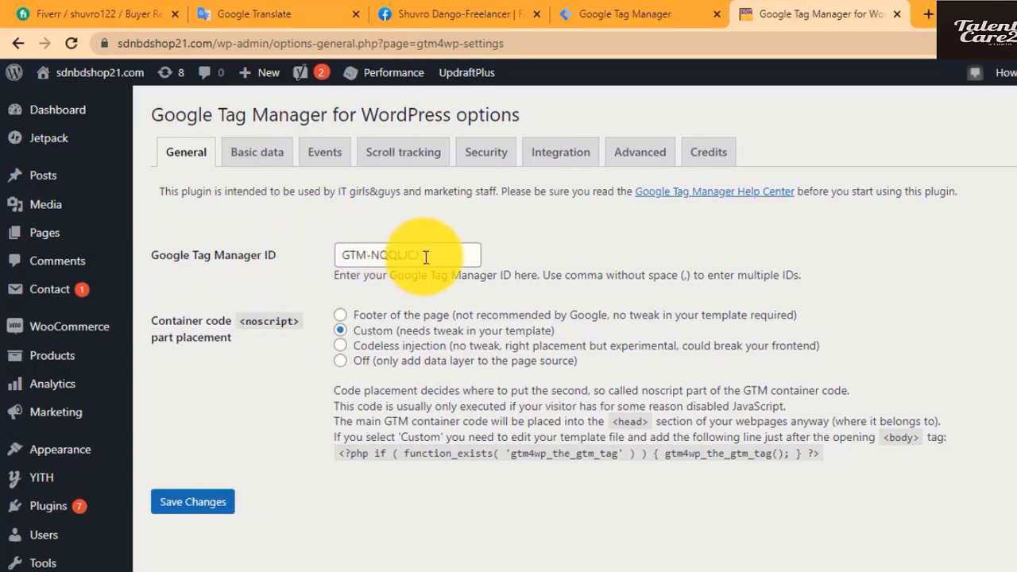
# - Select the Google Tag Manager ID value in the plugin's General options
pyautogui.moveTo(426, 257); pyautogui.dragTo(338, 256)
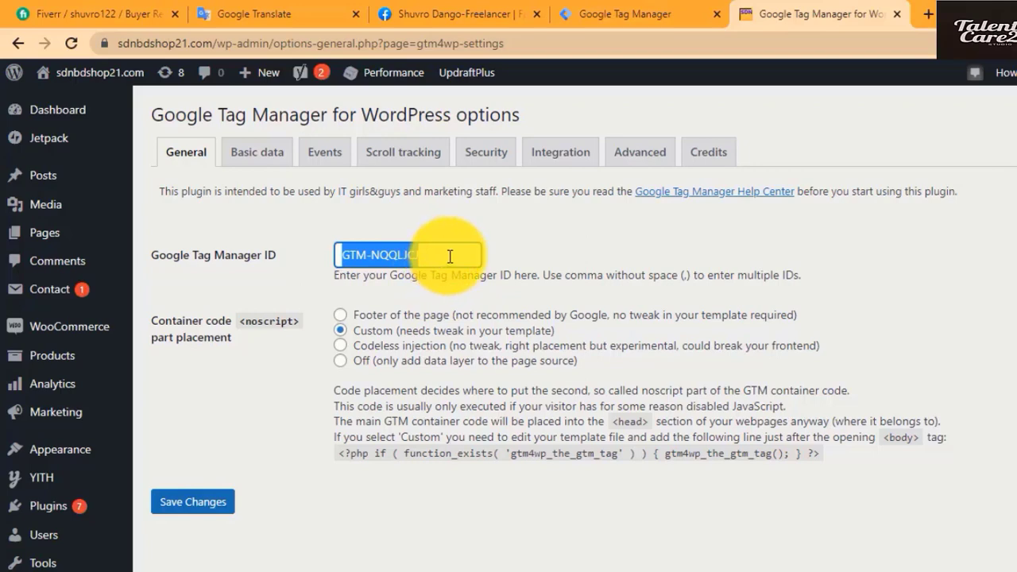
pyautogui.click(193, 503)
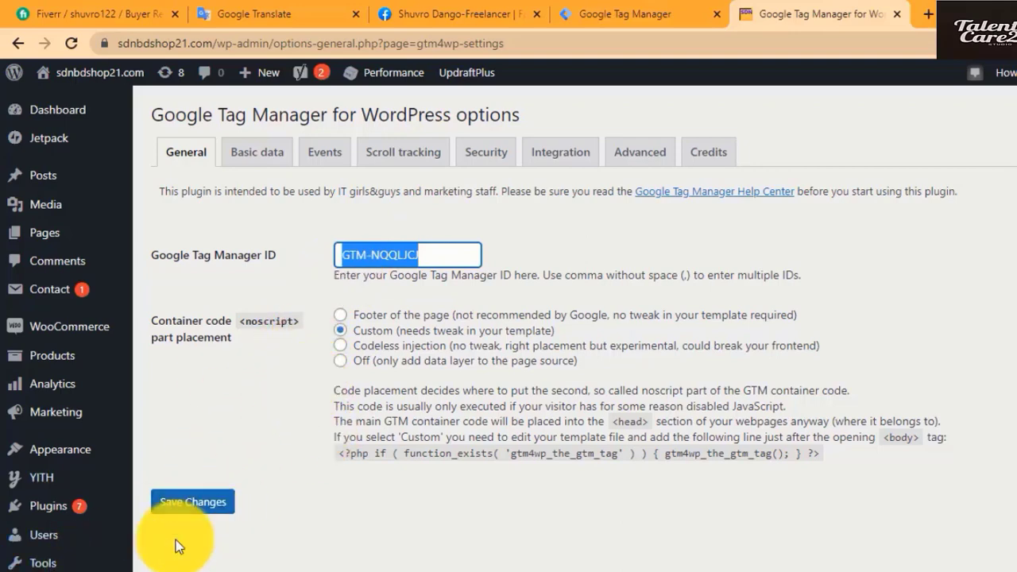
pyautogui.click(127, 557)
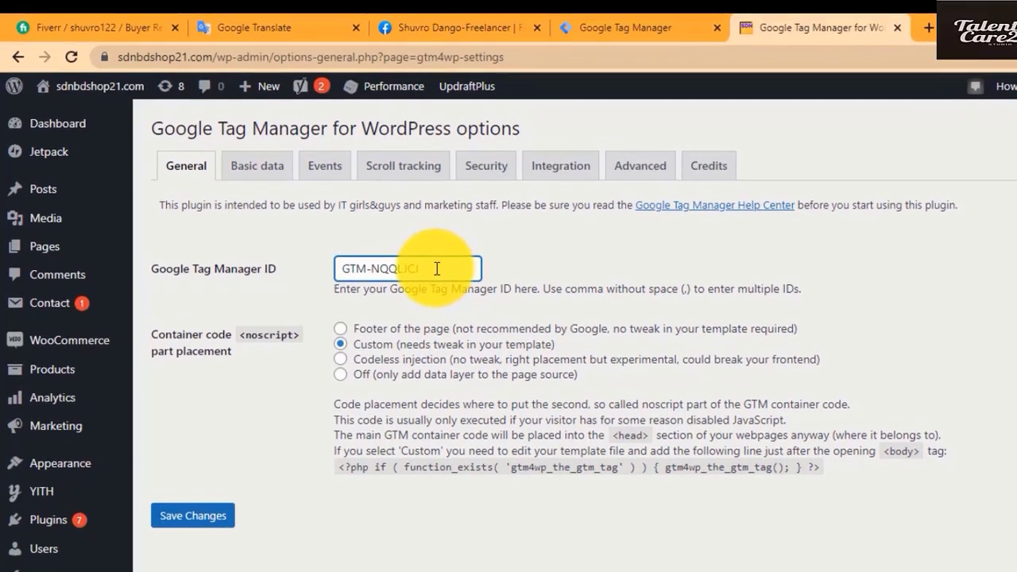
pyautogui.click(411, 253)
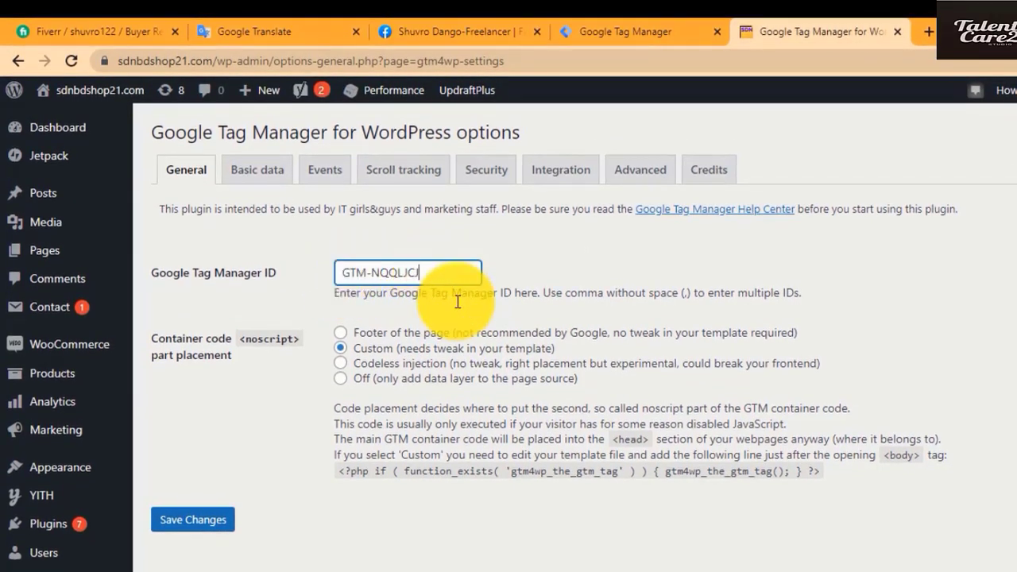
# - Set the noscript container code placement to Custom (needs tweak in your template) and select the supplied PHP template line
pyautogui.click(341, 346)
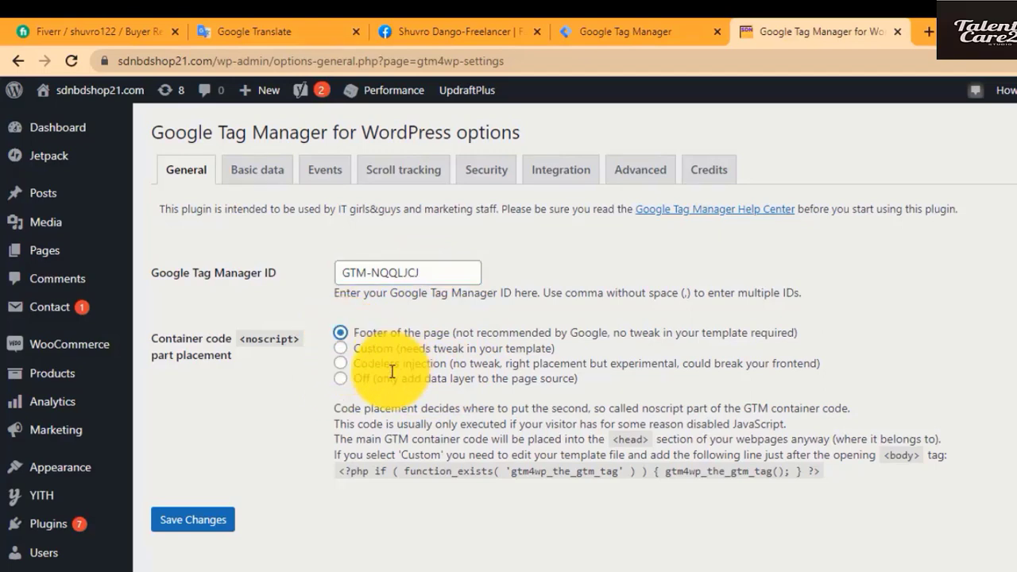
pyautogui.click(339, 334)
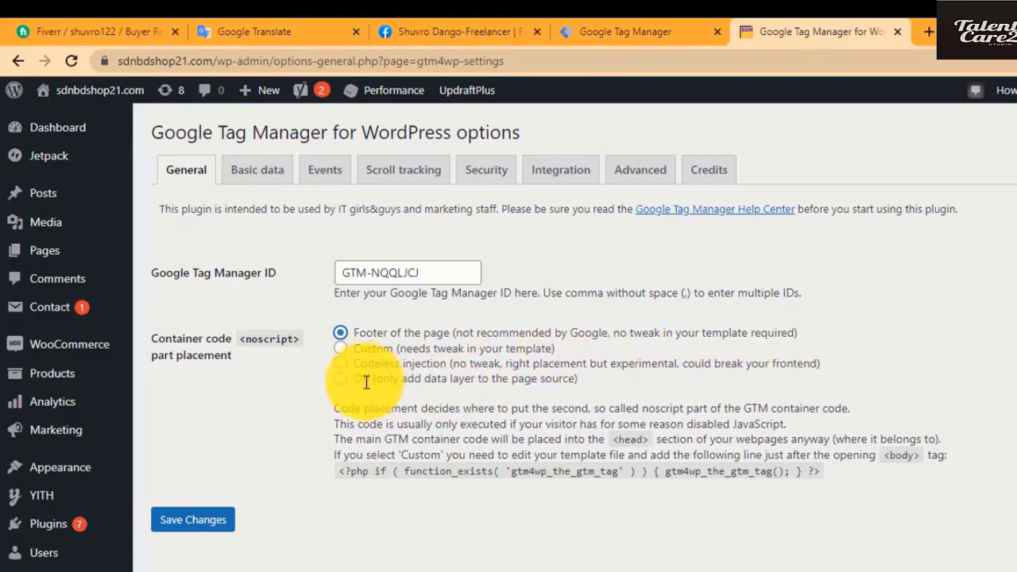
pyautogui.click(340, 349)
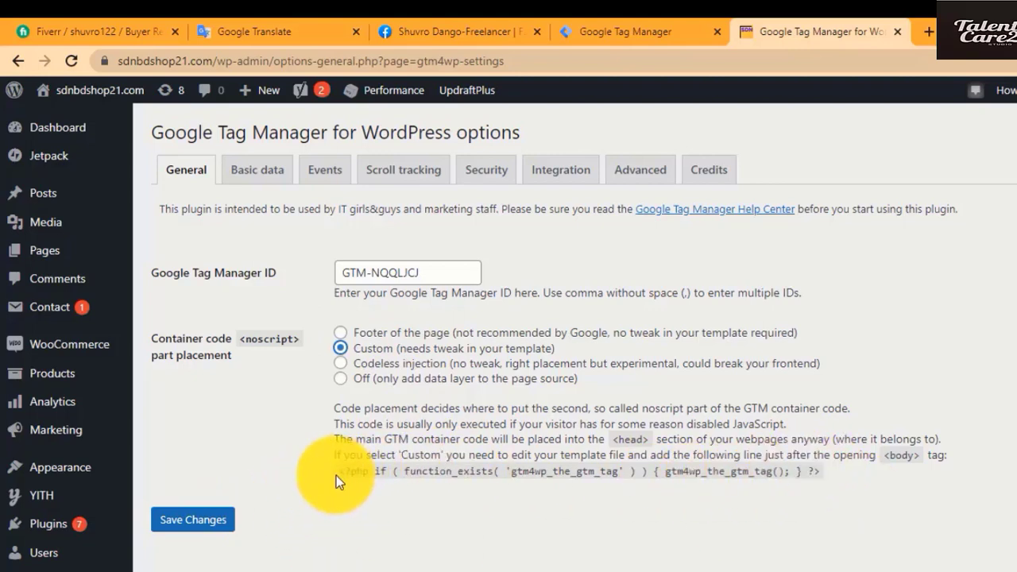
pyautogui.moveTo(336, 473); pyautogui.dragTo(564, 499)
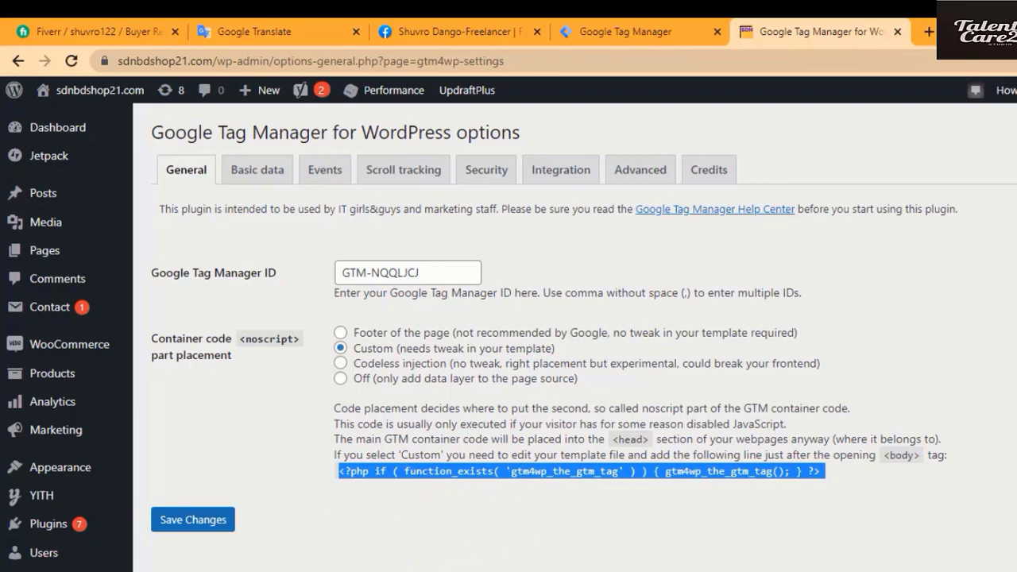
pyautogui.click(270, 560)
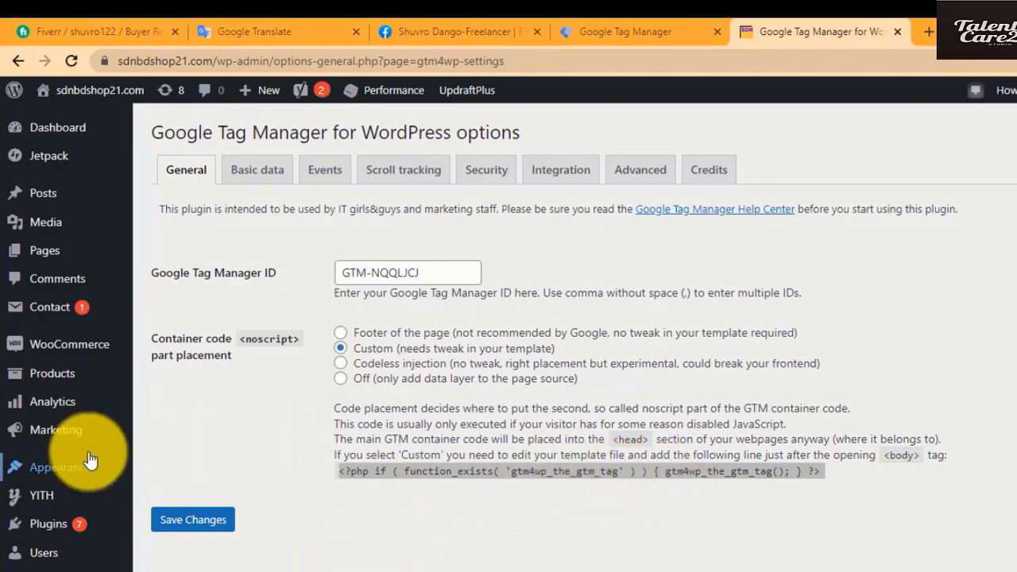
# - Go to the theme editor and open the ShoppingCart theme's header.php file
pyautogui.click(60, 472)
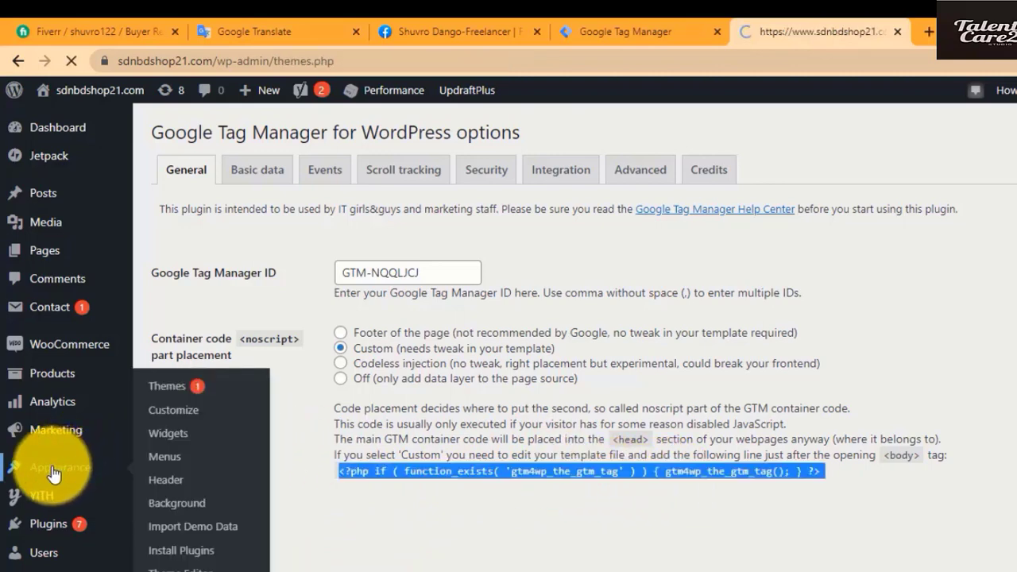
pyautogui.scroll(-1, 191, 476)
pyautogui.scroll(-4, 183, 462)
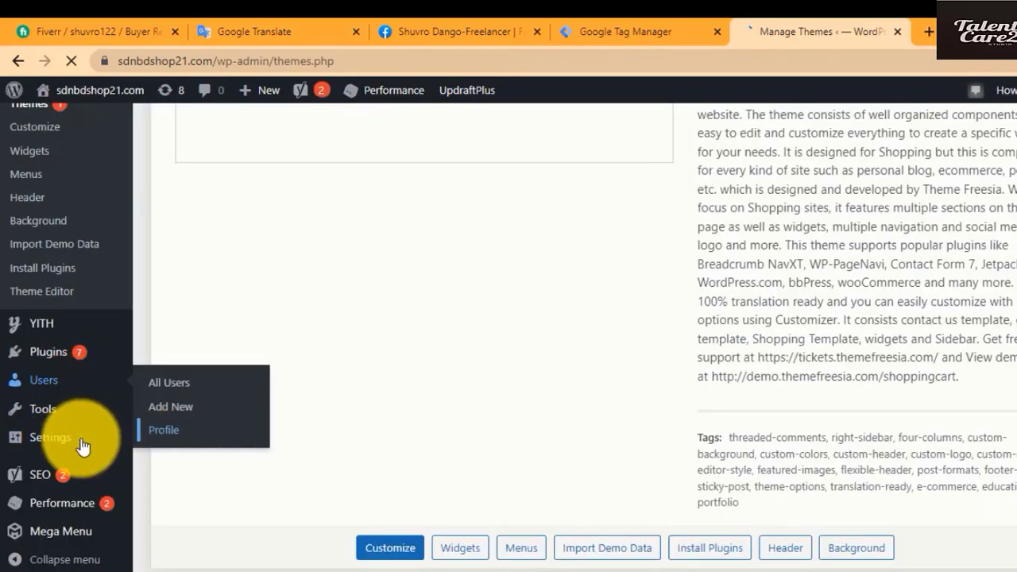
pyautogui.moveTo(77, 515)
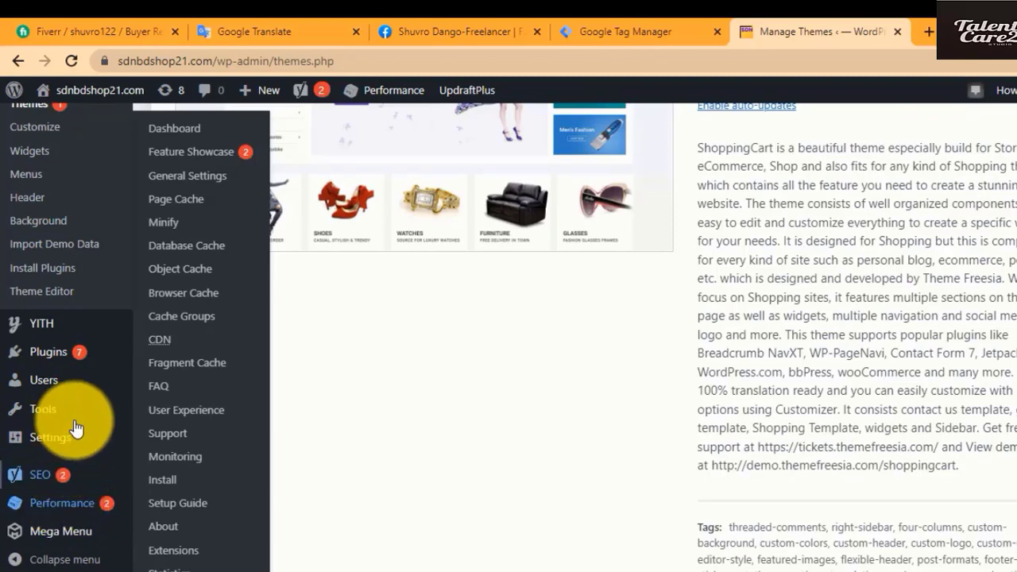
pyautogui.scroll(-1, 72, 384)
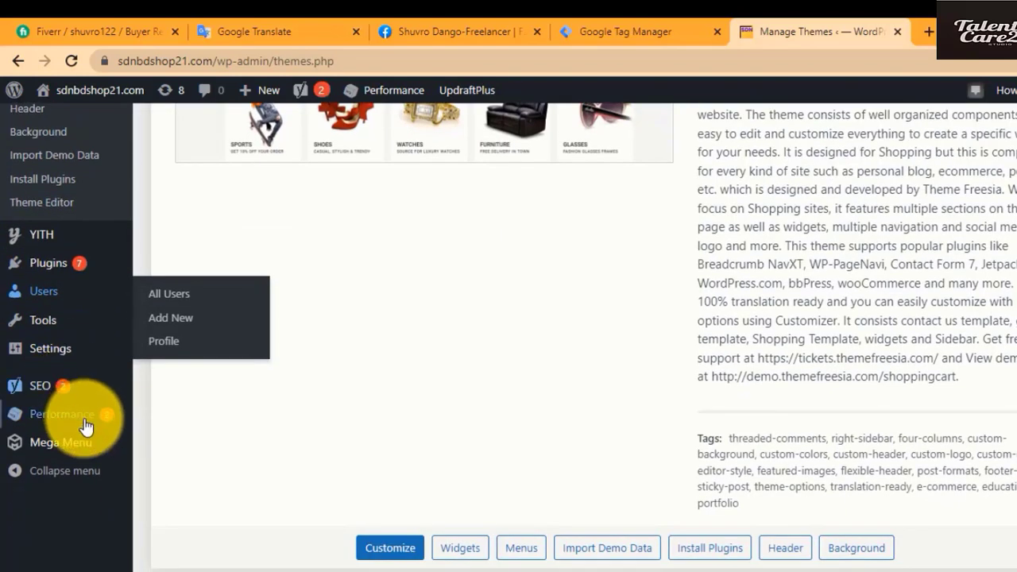
pyautogui.moveTo(85, 426)
pyautogui.scroll(3, 81, 209)
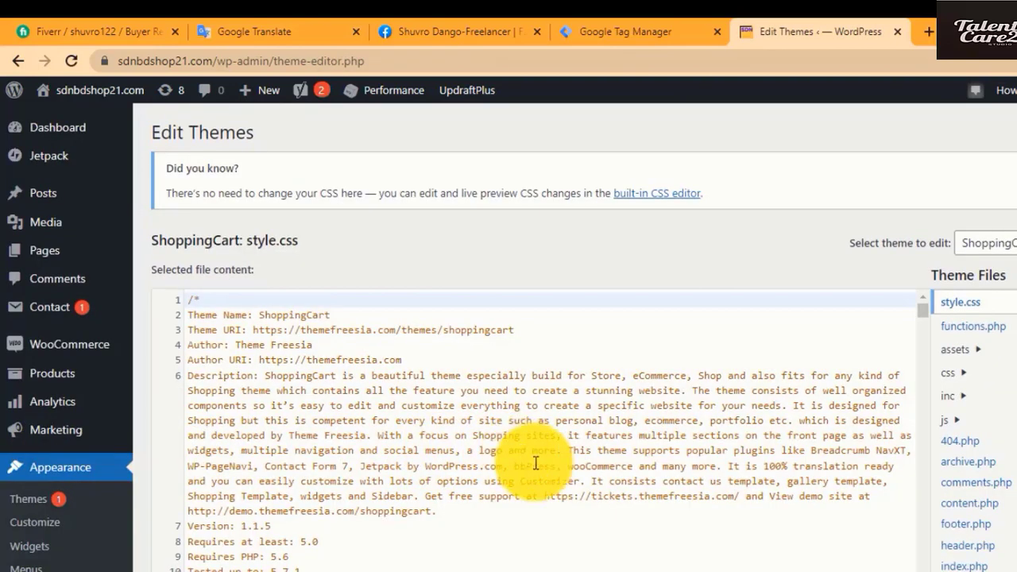
pyautogui.scroll(-1, 535, 460)
pyautogui.scroll(-1, 993, 476)
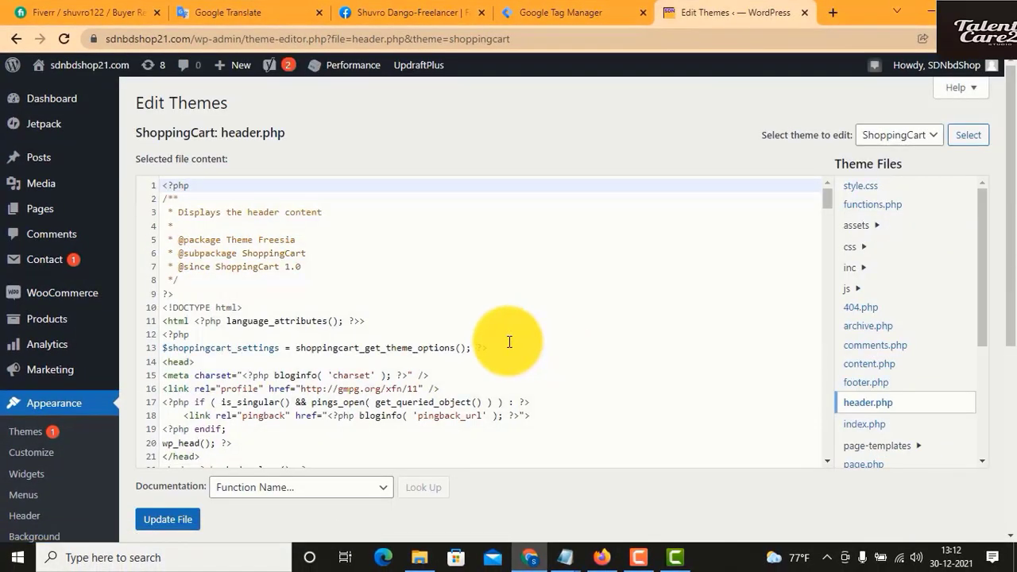
# - Insert an empty line in header.php after the wp_head(); line, directly above the closing head tag
pyautogui.scroll(-4, 512, 341)
pyautogui.scroll(2, 508, 342)
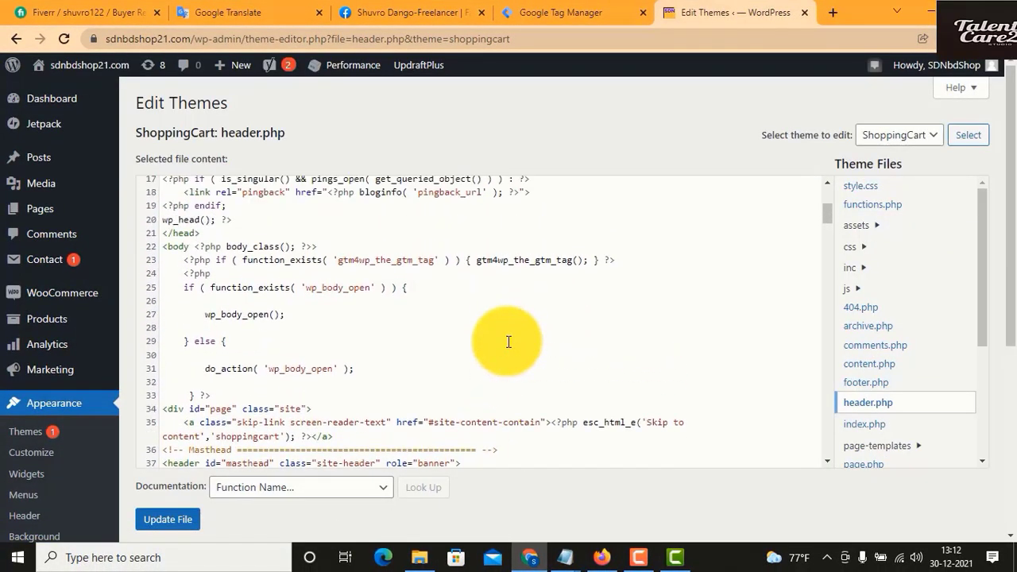
pyautogui.scroll(2, 508, 342)
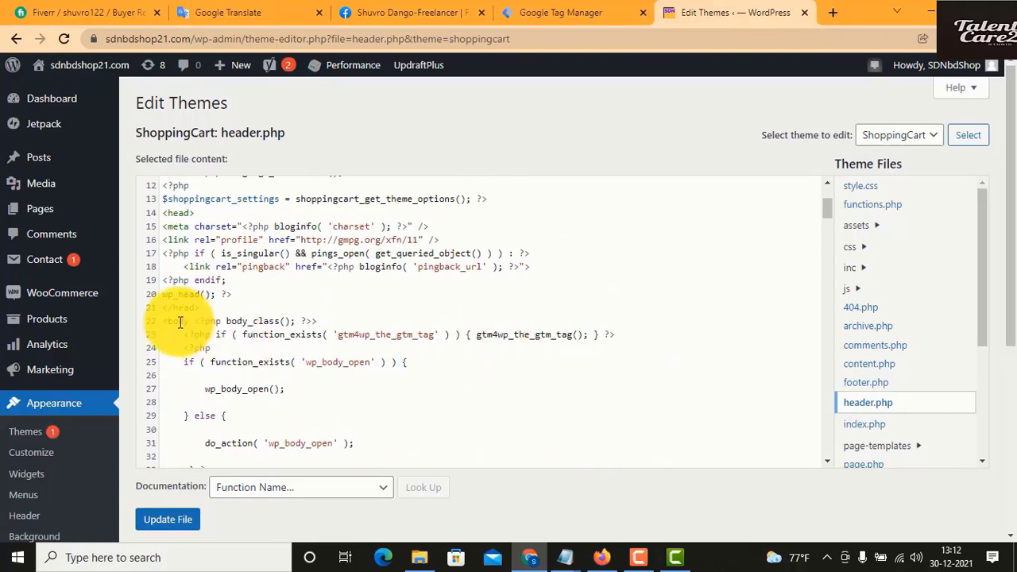
pyautogui.click(207, 306)
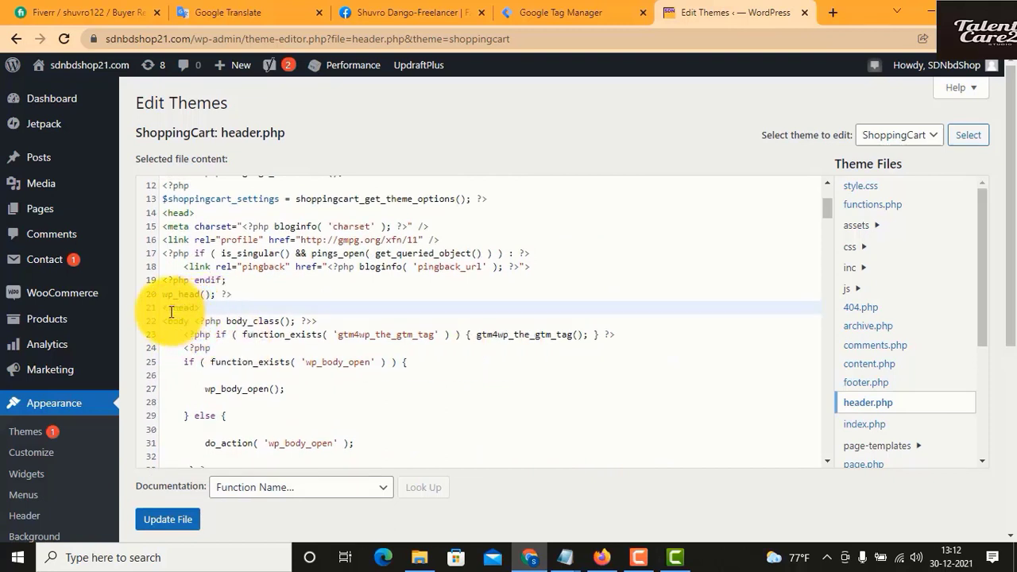
pyautogui.click(229, 294)
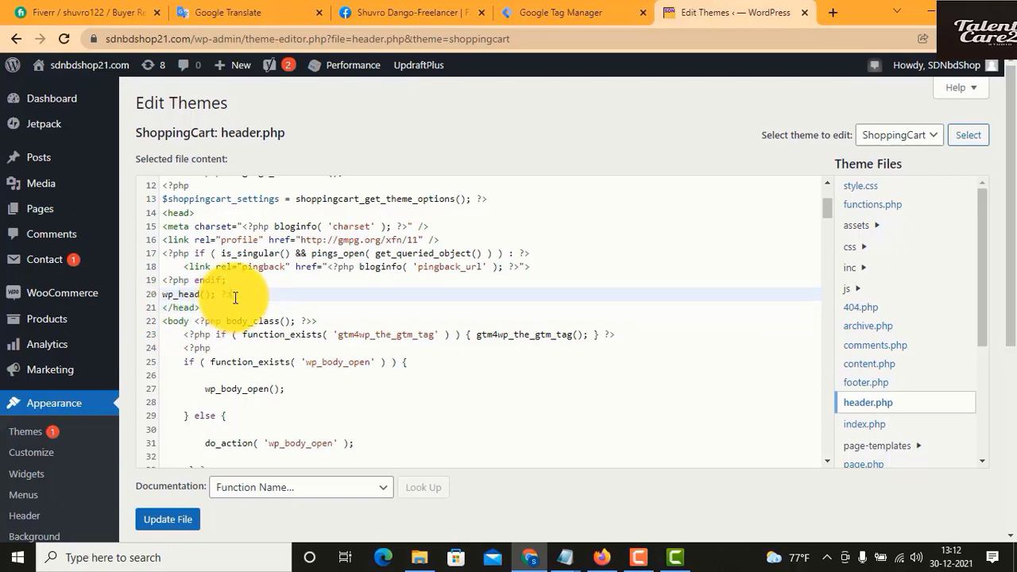
pyautogui.press('Return')
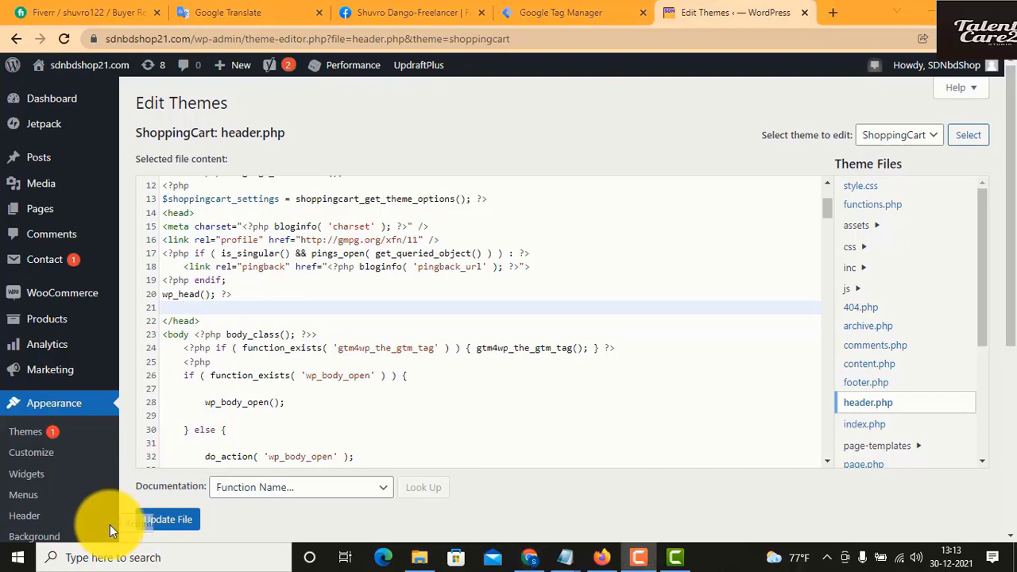
# - Leave header.php without saving the edit and open the installed plugins list
pyautogui.scroll(-2, 314, 318)
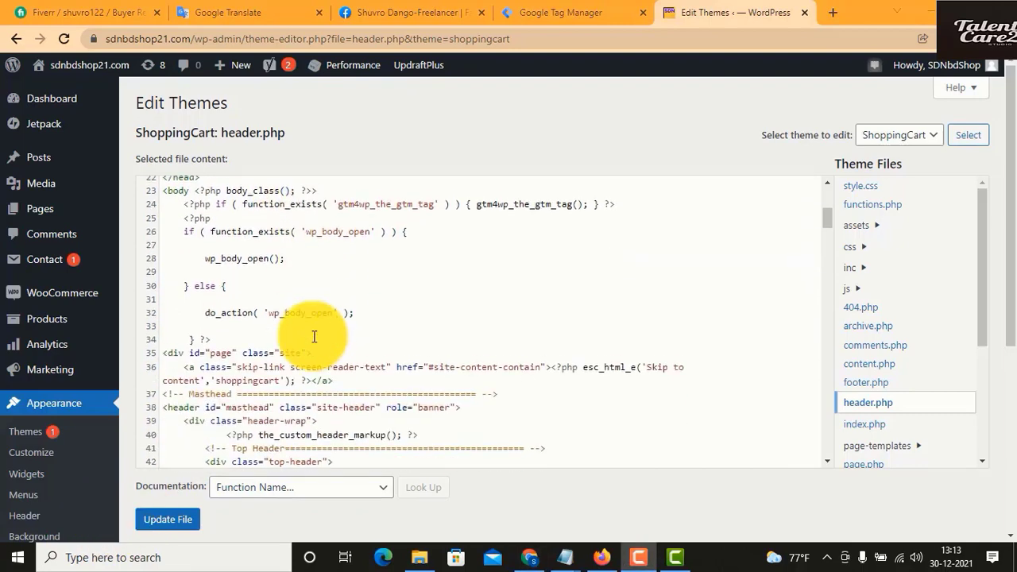
pyautogui.scroll(-2, 45, 424)
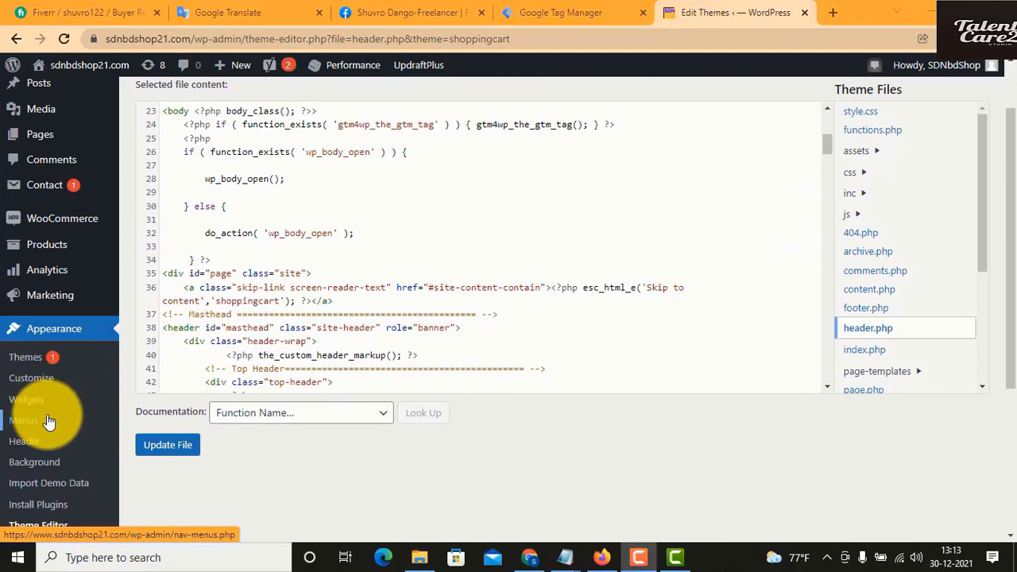
pyautogui.scroll(-2, 52, 414)
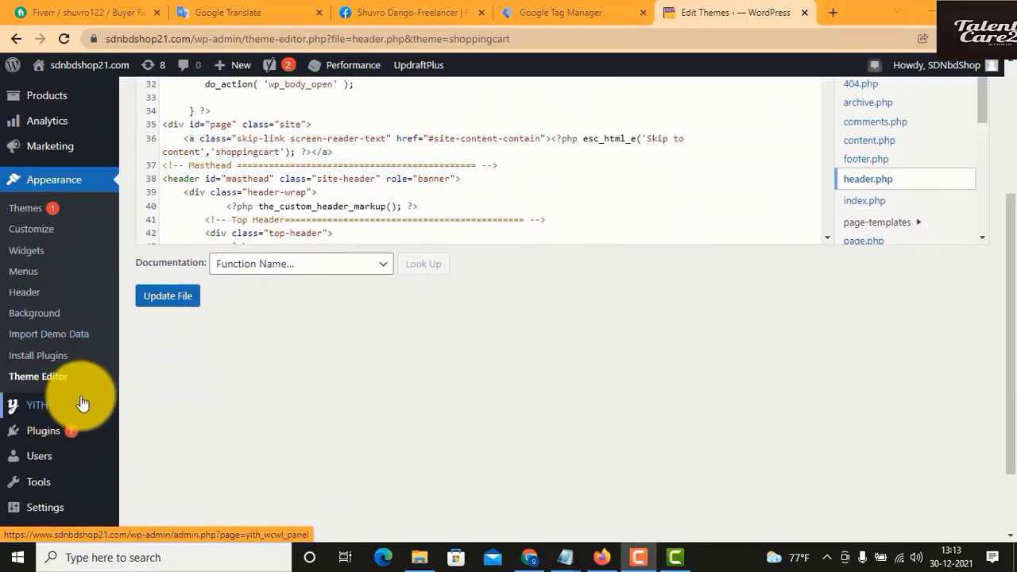
pyautogui.scroll(-1, 77, 406)
pyautogui.click(45, 365)
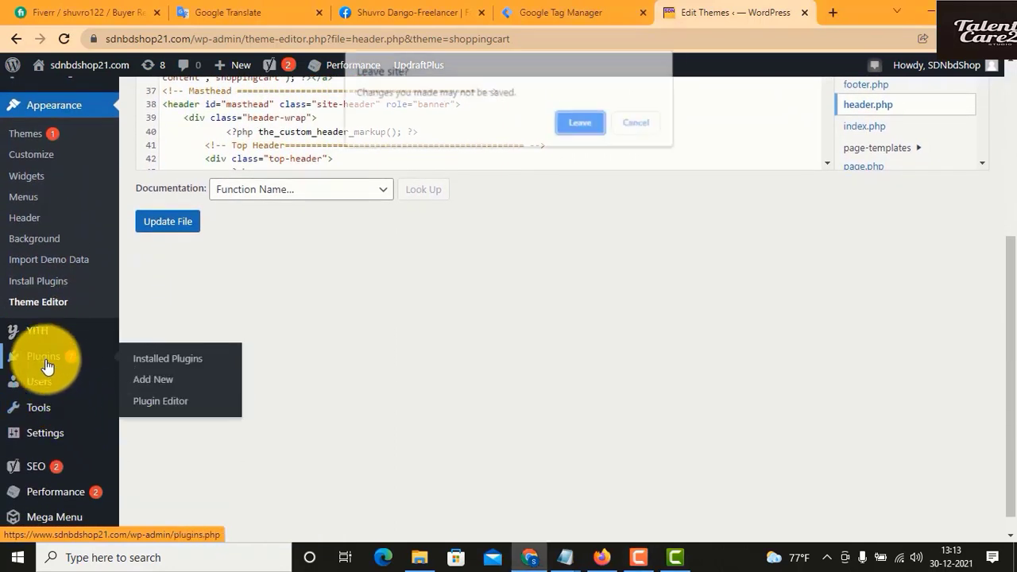
pyautogui.click(589, 122)
pyautogui.moveTo(67, 441)
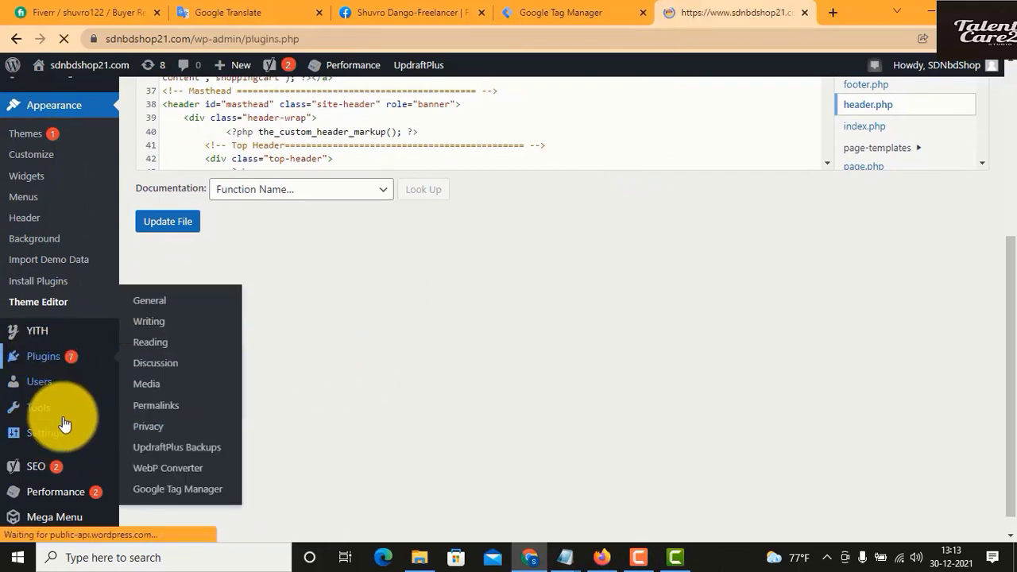
# - Open the settings of the Google Tag Manager for WordPress plugin from the installed plugins list
pyautogui.scroll(-1, 90, 399)
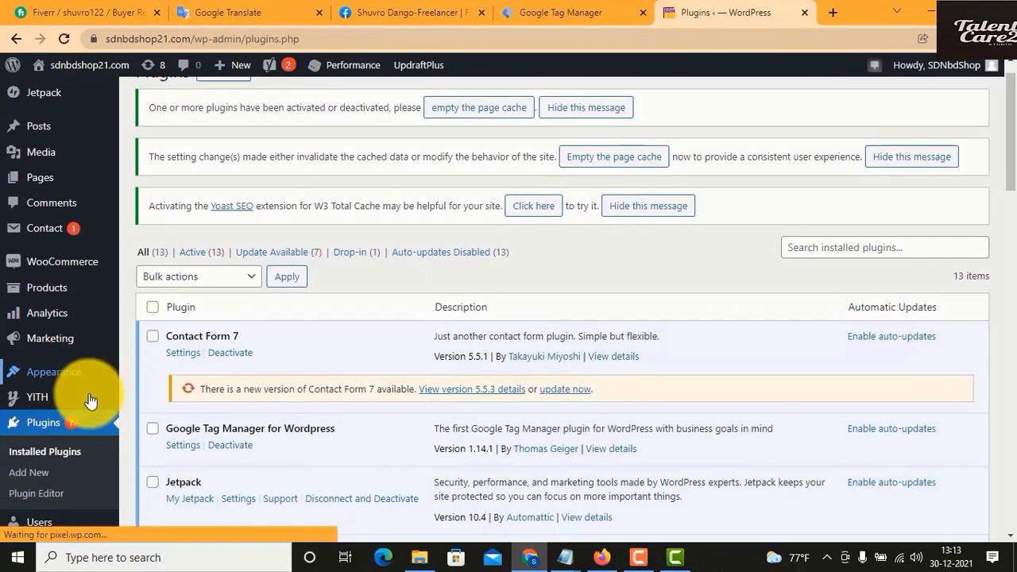
pyautogui.scroll(-3, 80, 374)
pyautogui.scroll(2, 48, 312)
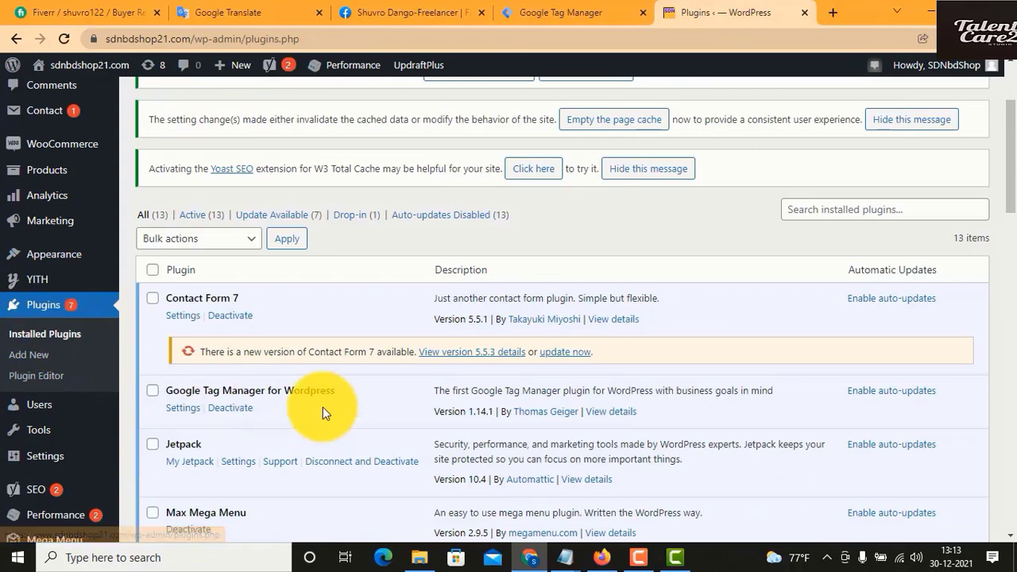
pyautogui.scroll(-2, 302, 397)
pyautogui.click(183, 333)
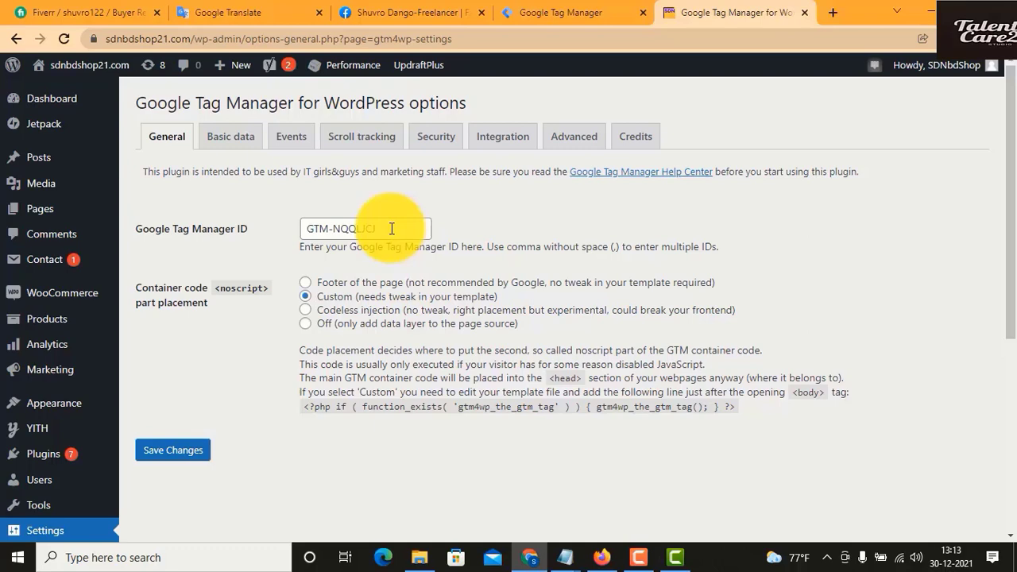
# - Look up the sdnbdshop21.com container ID and its install snippet in Google Tag Manager, then return to the WordPress plugin settings
pyautogui.click(567, 13)
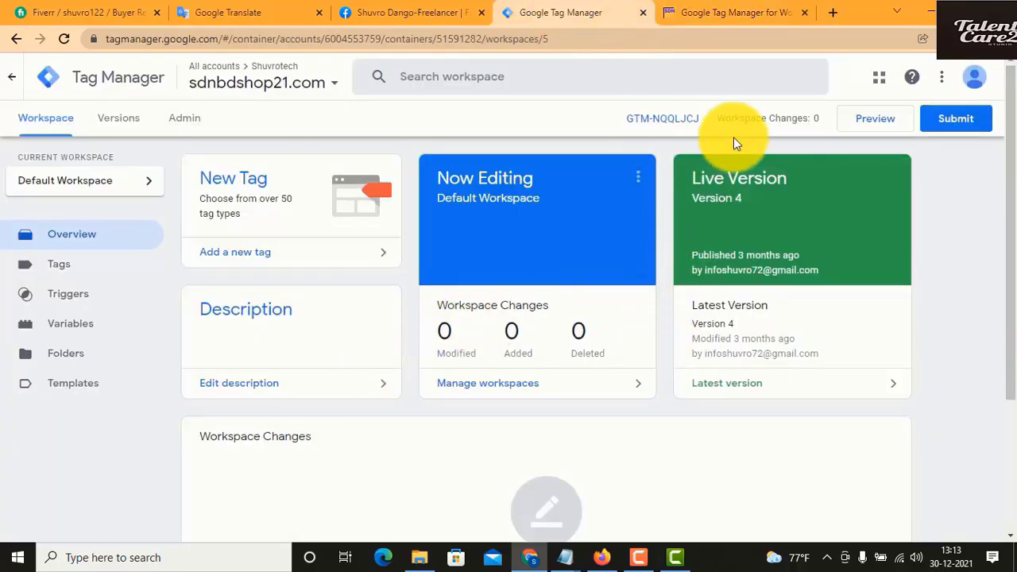
pyautogui.click(683, 120)
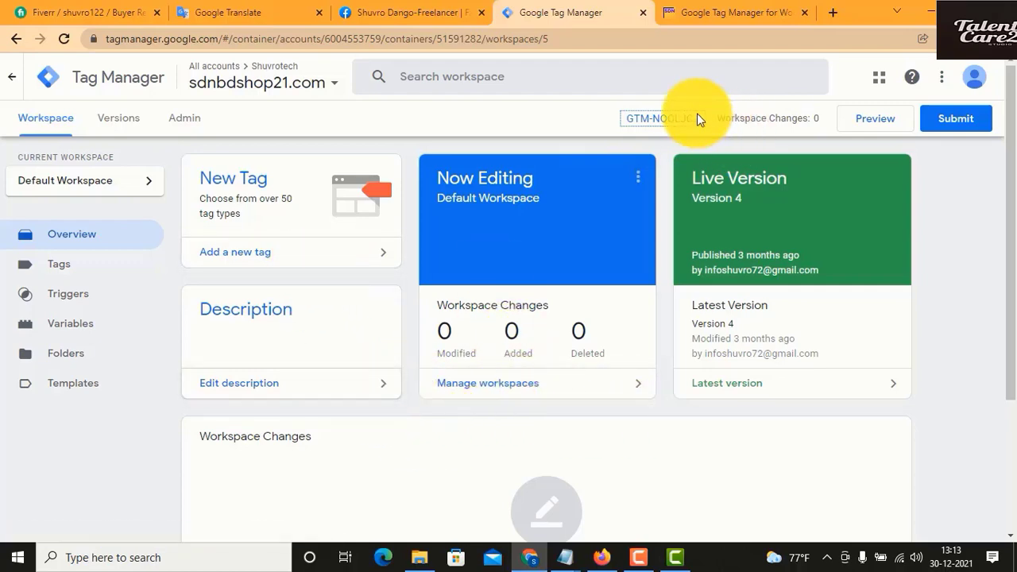
pyautogui.click(666, 121)
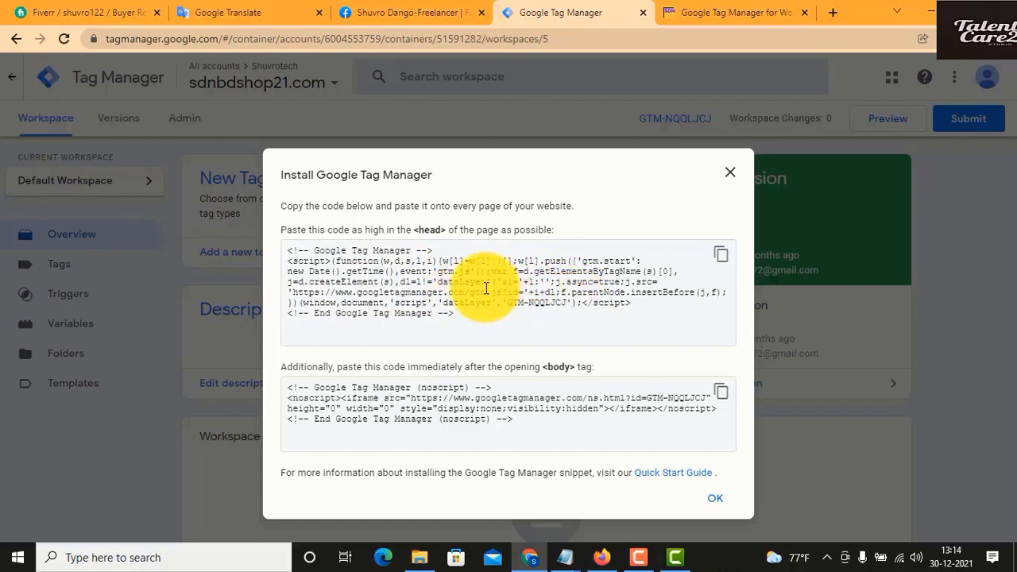
pyautogui.moveTo(507, 304); pyautogui.dragTo(571, 304)
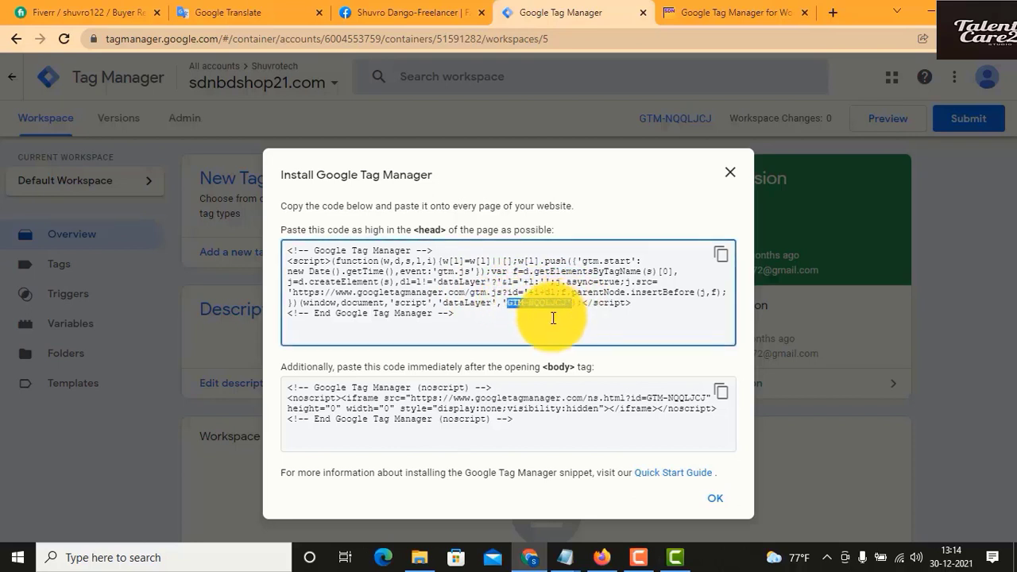
pyautogui.click(553, 318)
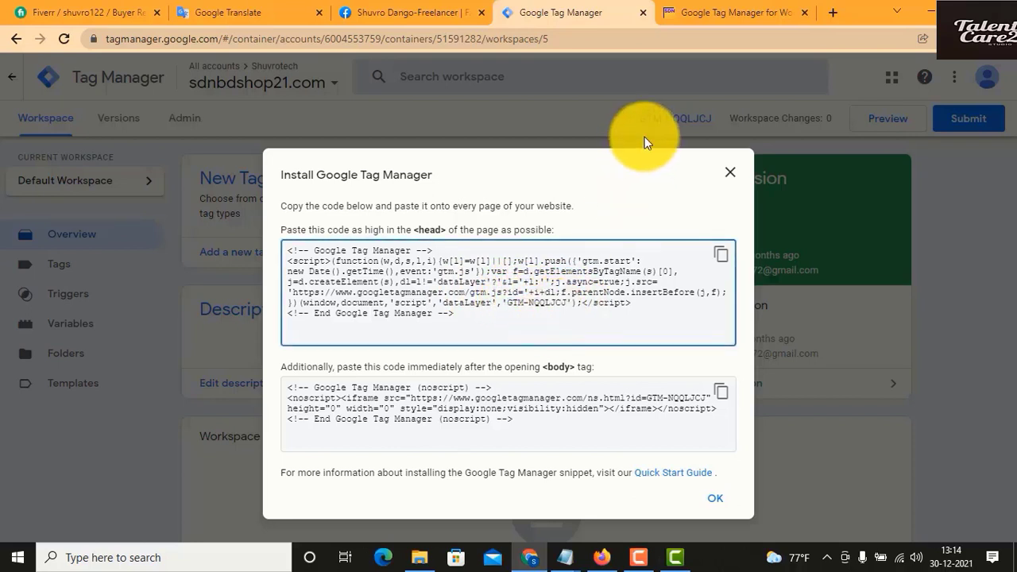
pyautogui.click(726, 176)
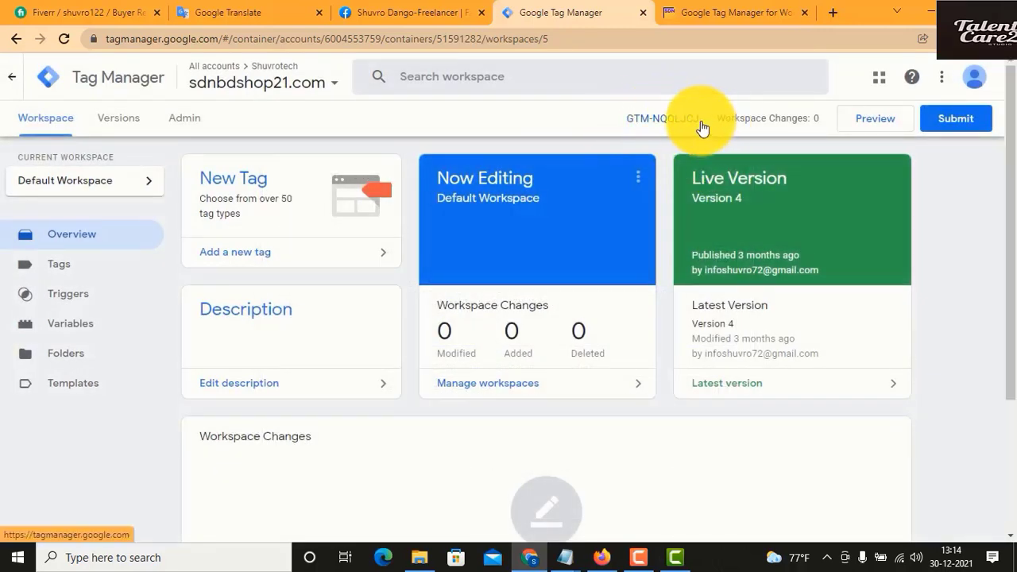
pyautogui.click(708, 19)
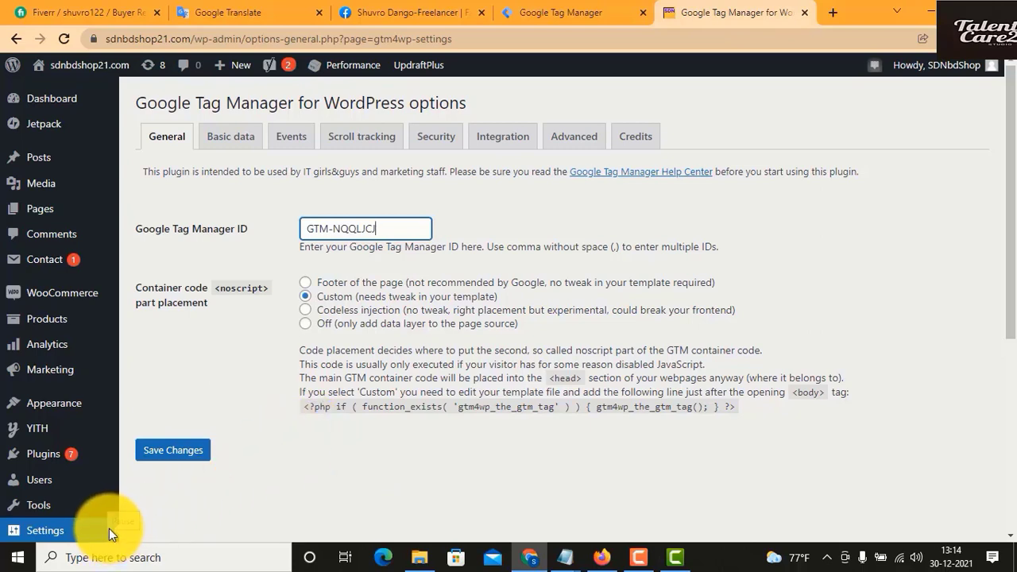
# - Go to business.facebook.com and open Events Manager from the full list of Business Suite tools
pyautogui.hotkey('ctrl', 'shift', 'Tab')
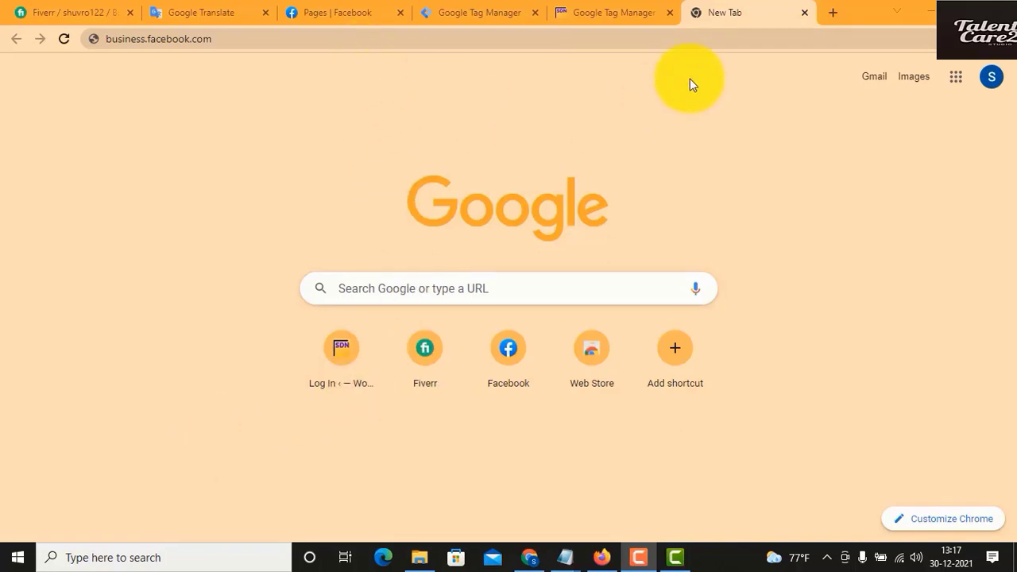
pyautogui.click(260, 36)
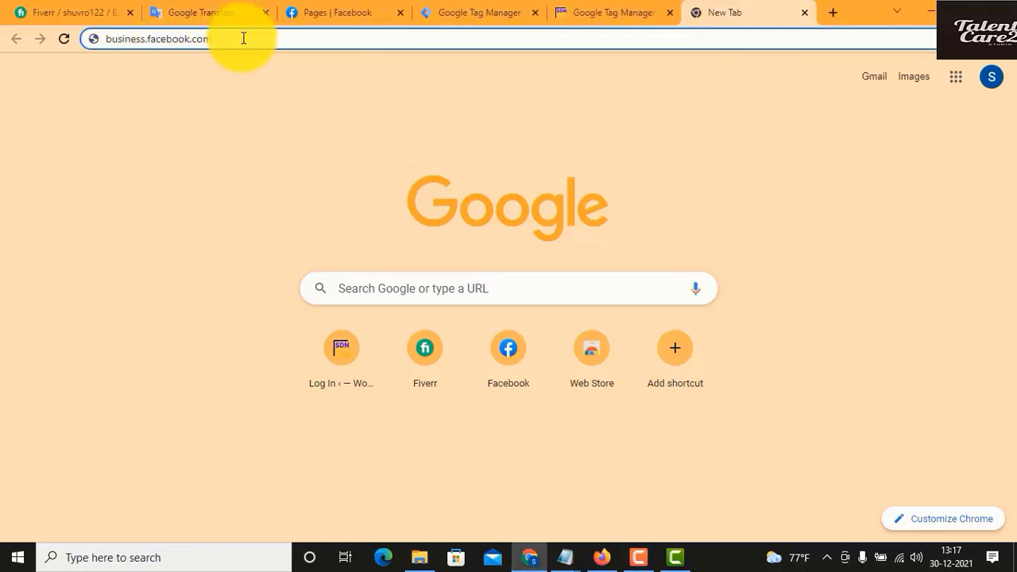
pyautogui.press('Return')
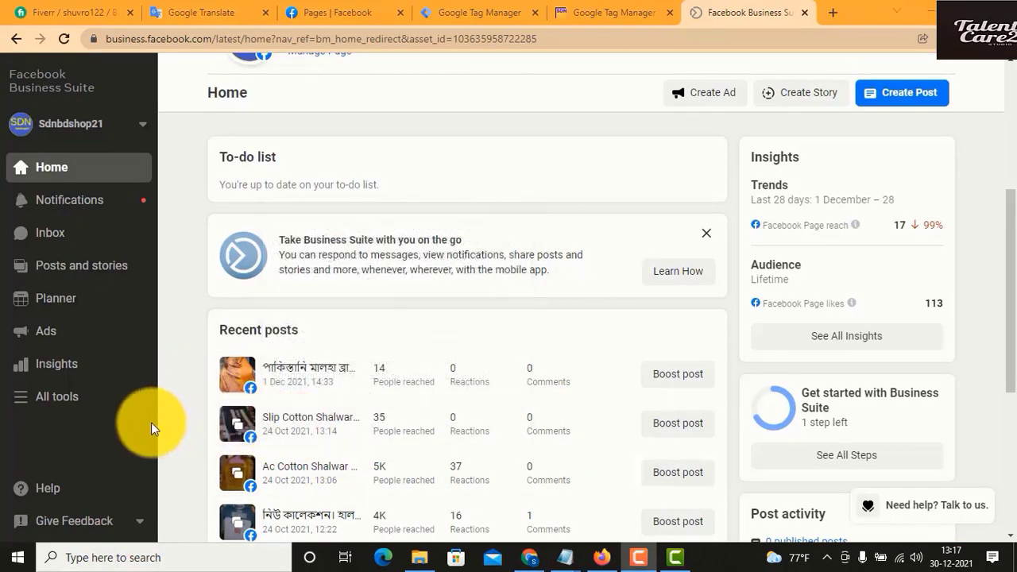
pyautogui.click(68, 401)
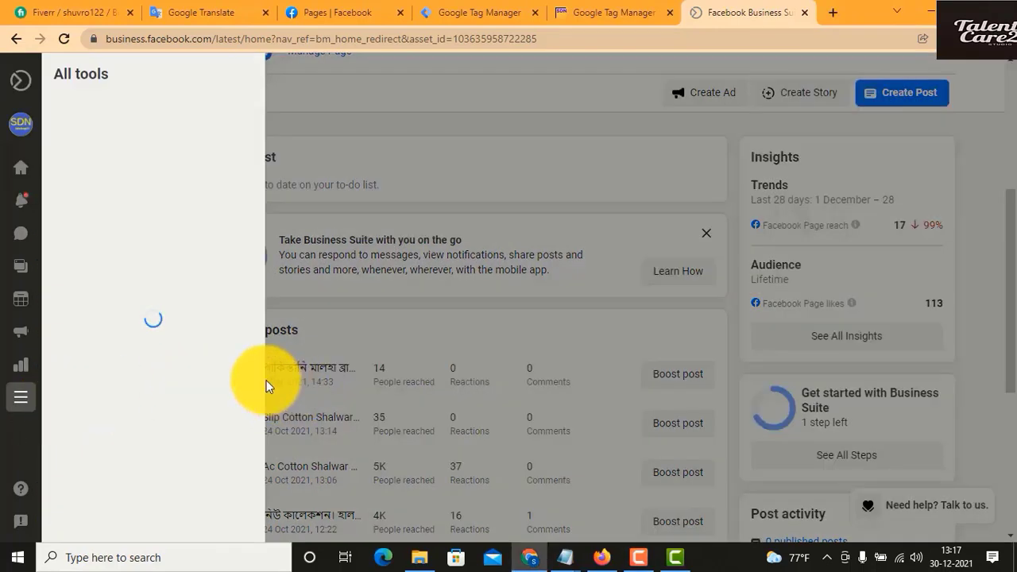
pyautogui.scroll(-2, 199, 402)
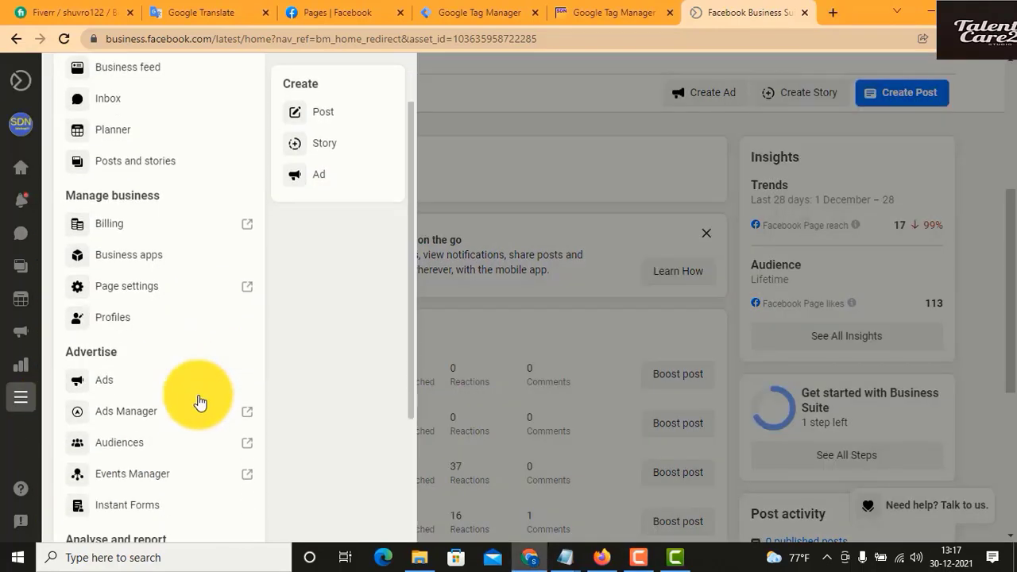
pyautogui.scroll(-1, 198, 403)
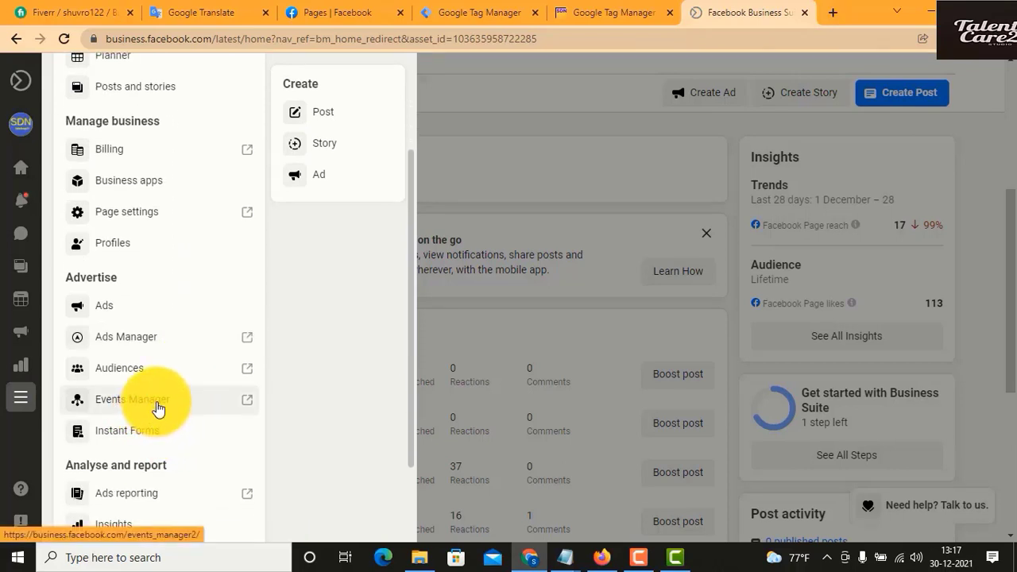
pyautogui.click(158, 407)
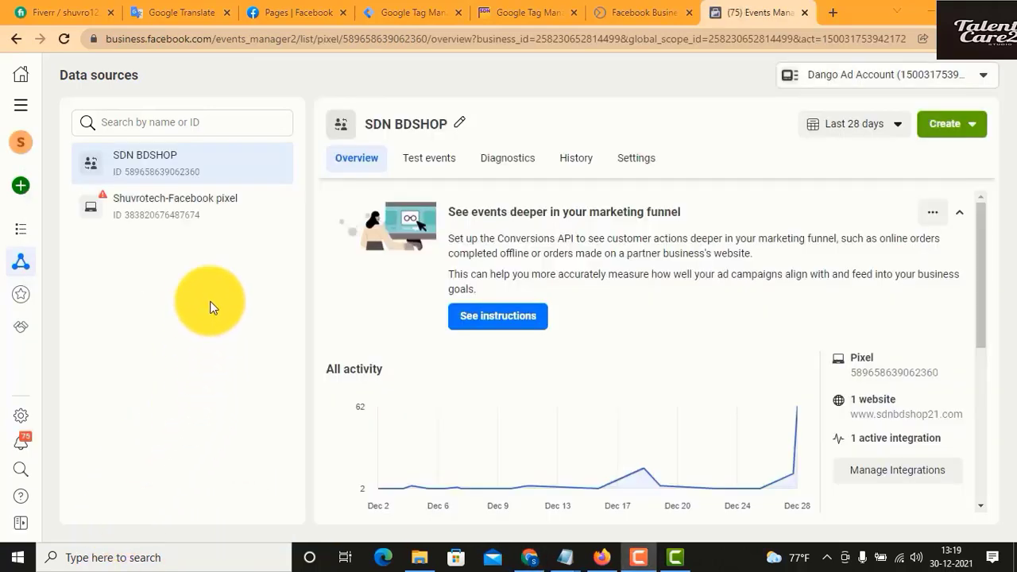
# - Start connecting a new Web data source in Events Manager with Facebook pixel as the connection method
pyautogui.moveTo(19, 191)
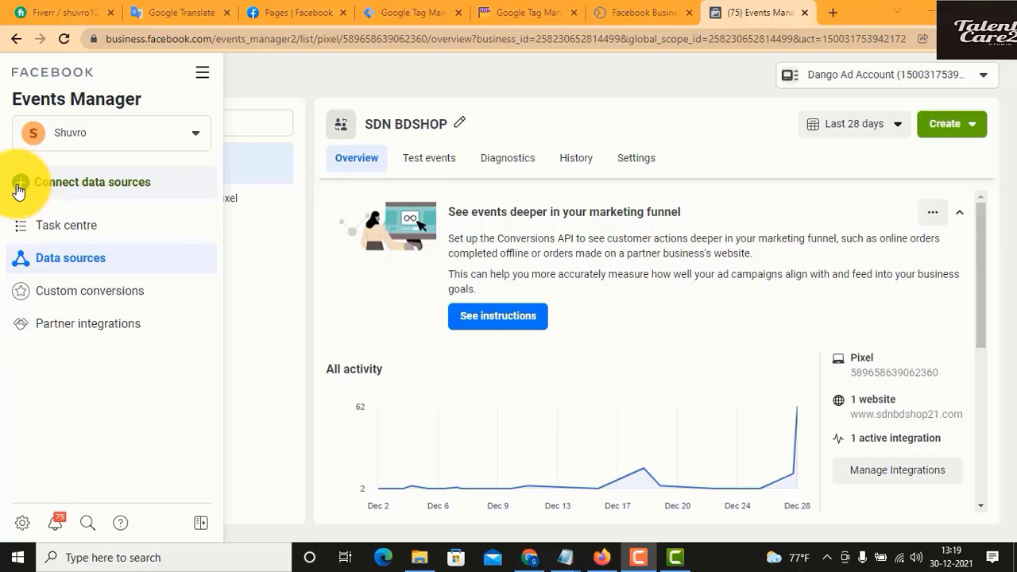
pyautogui.click(19, 189)
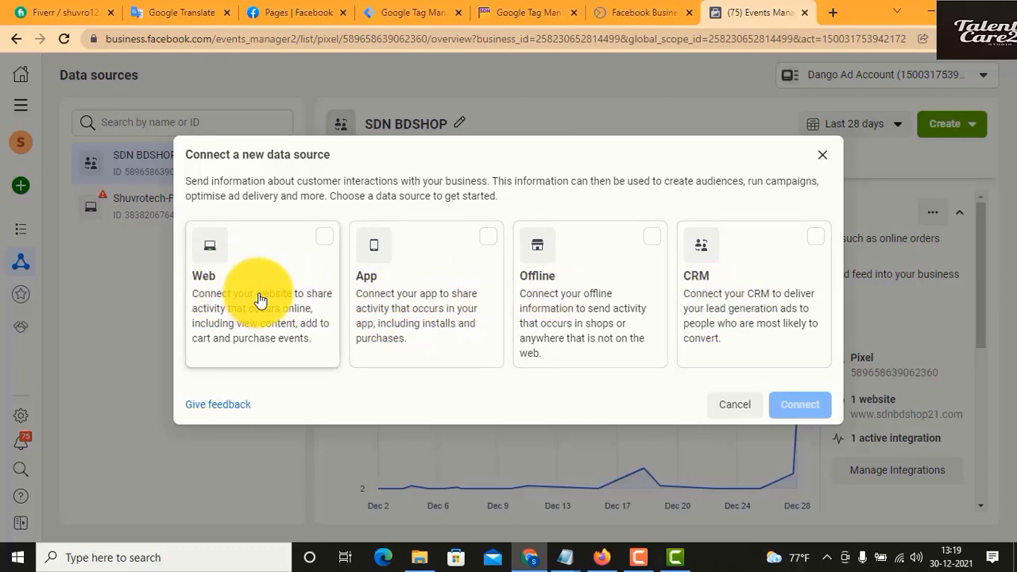
pyautogui.click(249, 248)
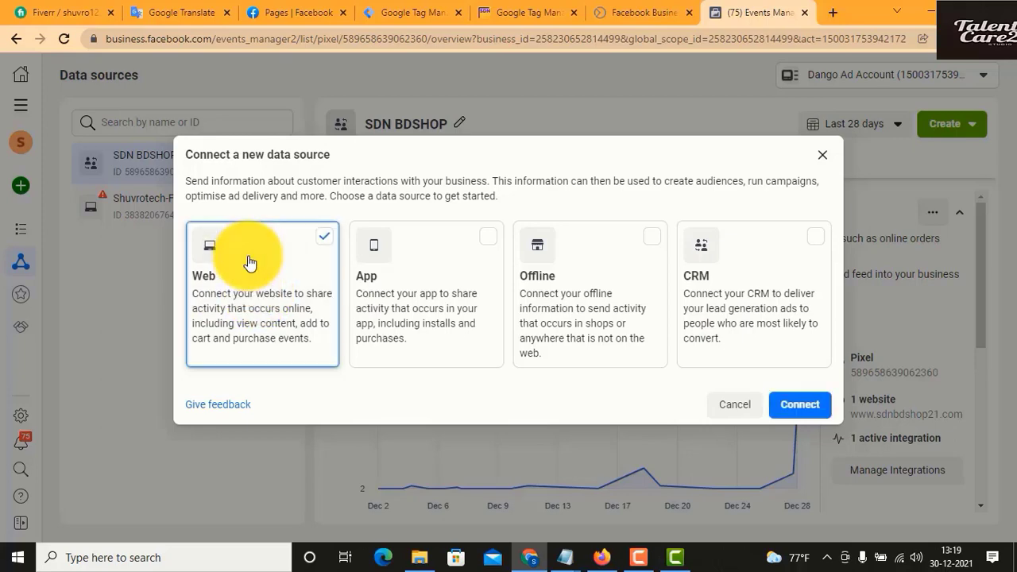
pyautogui.click(799, 405)
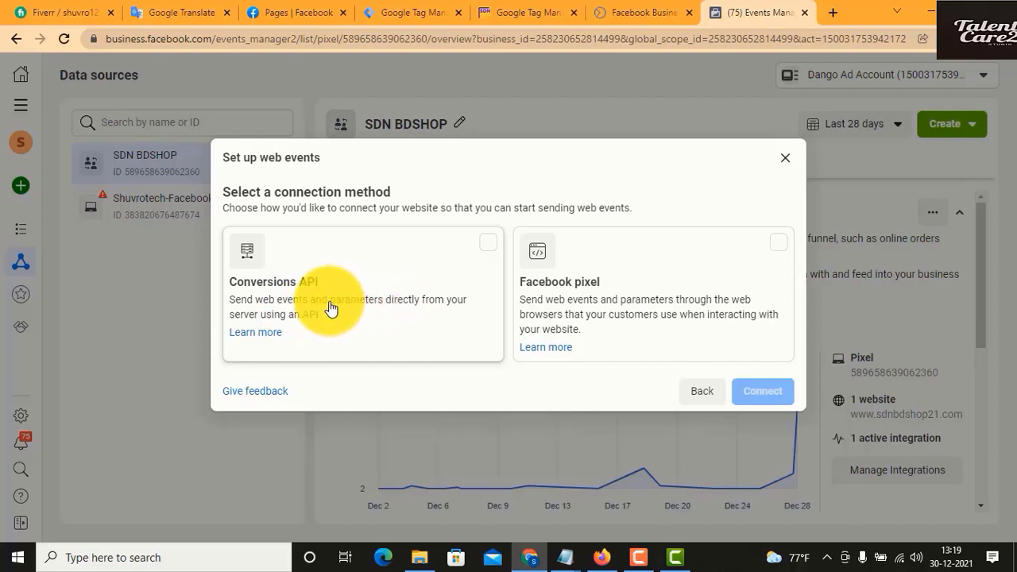
pyautogui.click(656, 294)
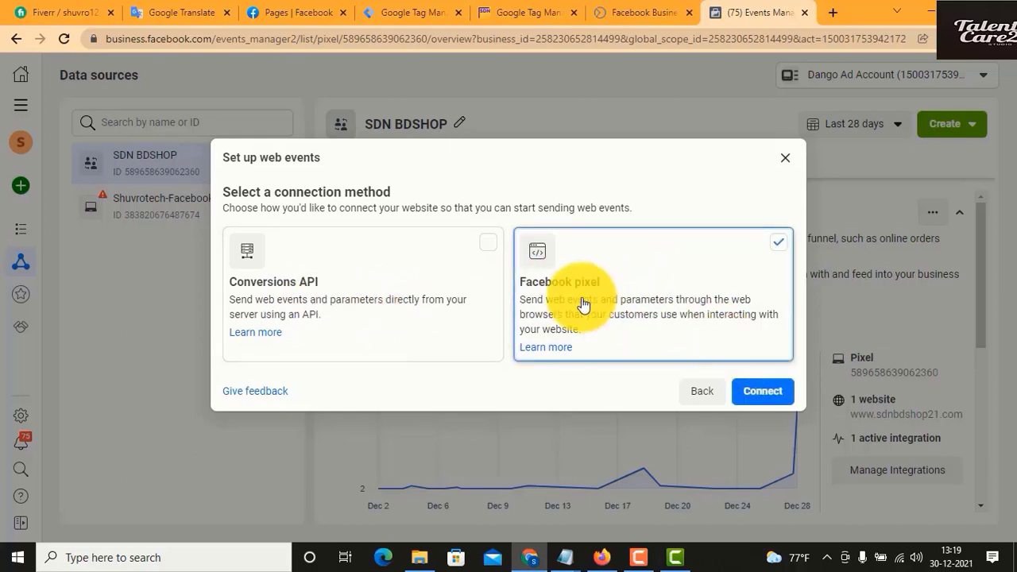
pyautogui.click(759, 391)
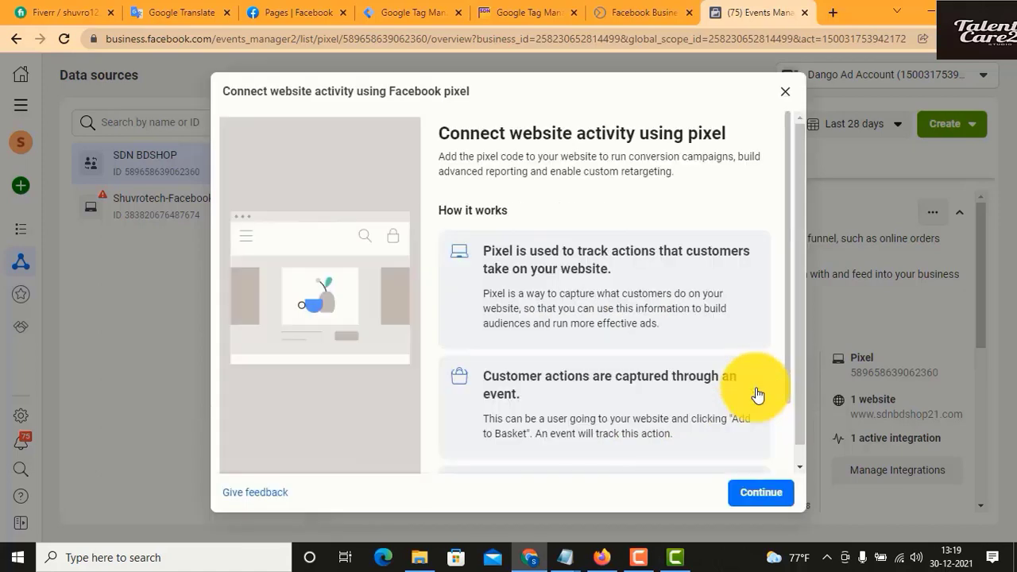
pyautogui.scroll(-2, 668, 307)
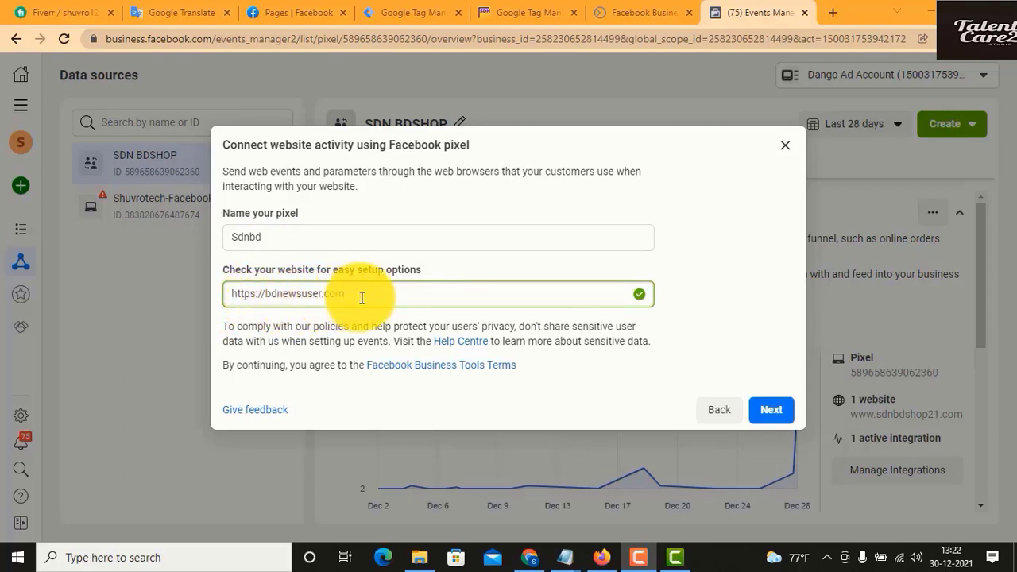
pyautogui.click(767, 414)
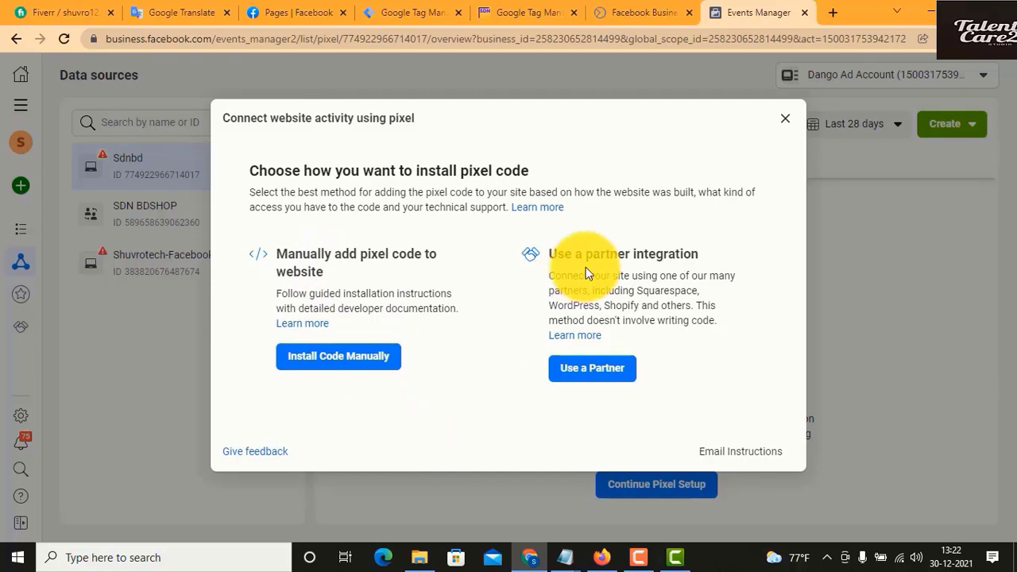
pyautogui.click(344, 359)
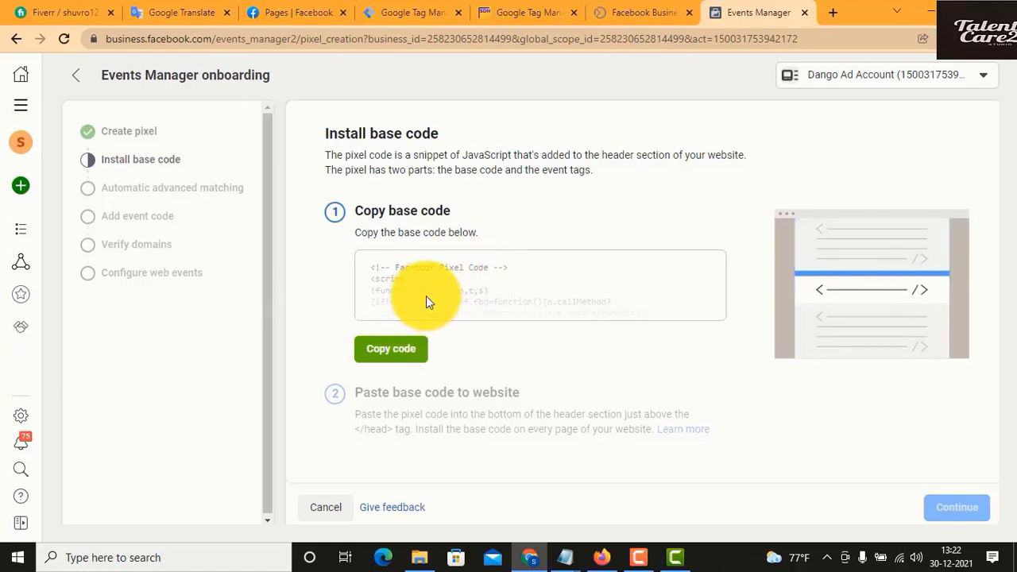
pyautogui.click(402, 352)
# - Switch to Google Tag Manager and create a new tag named "FB-base pixel" in the sdnbdshop21.com container
pyautogui.hotkey('ctrl', '4')
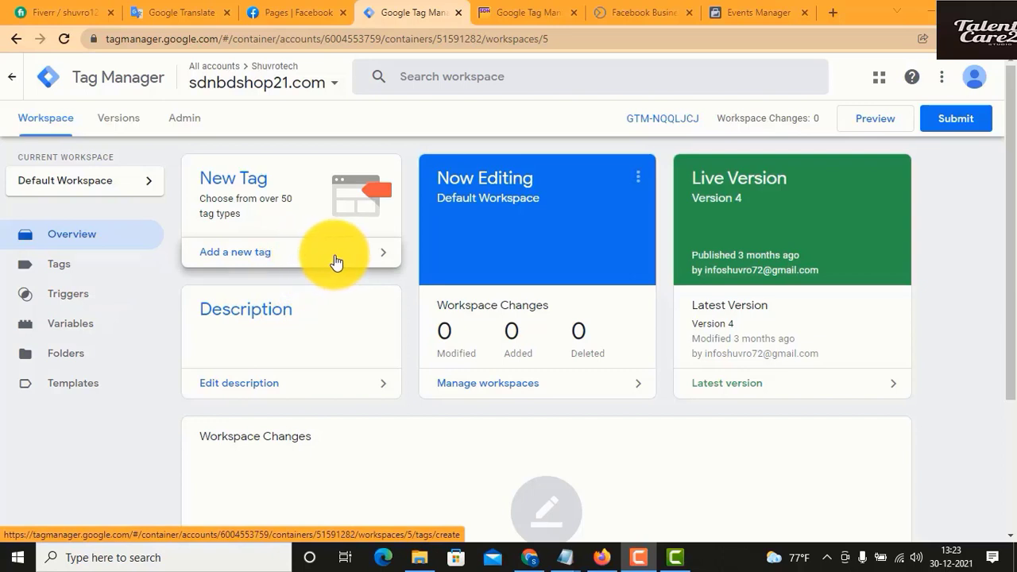
pyautogui.click(110, 272)
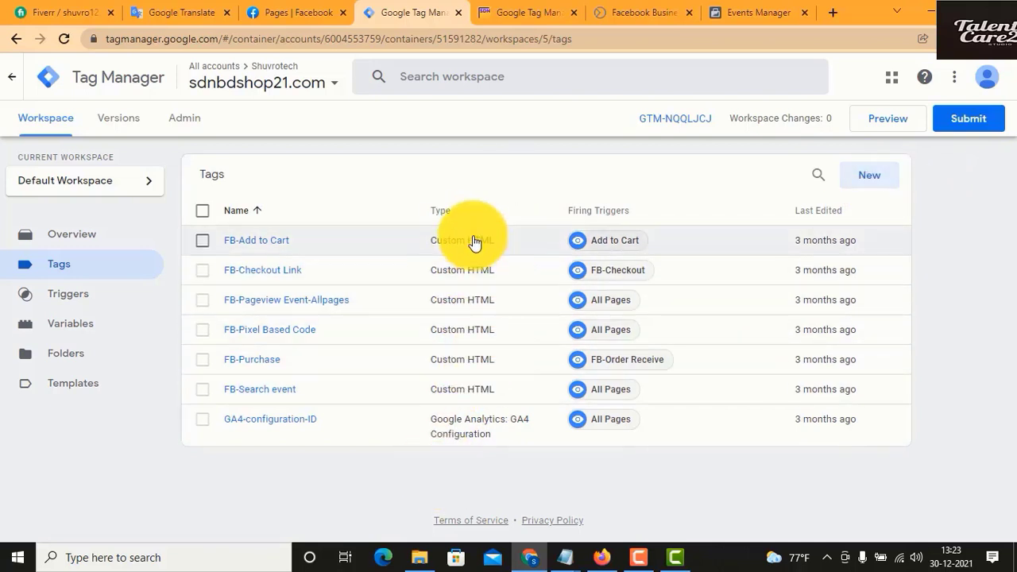
pyautogui.click(870, 176)
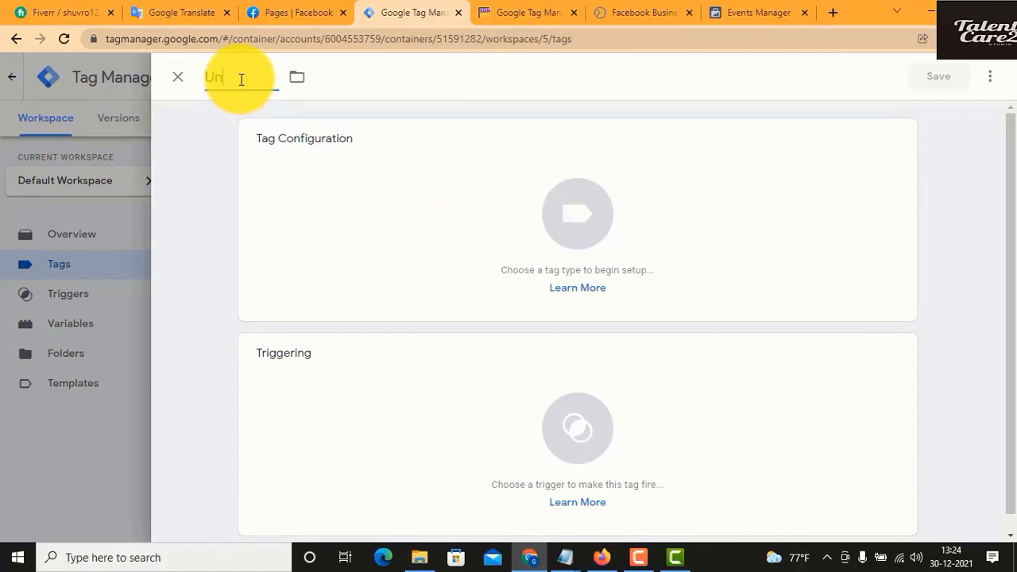
pyautogui.write('FB-base pixel')
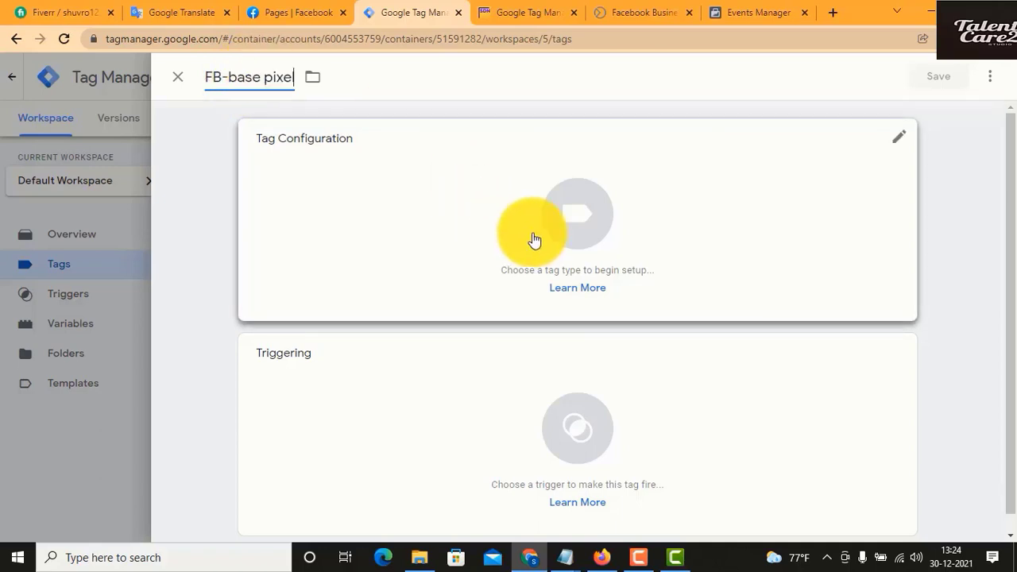
# - Configure the FB-base pixel tag as a Custom HTML tag and paste the copied Facebook pixel base code as its HTML
pyautogui.click(578, 232)
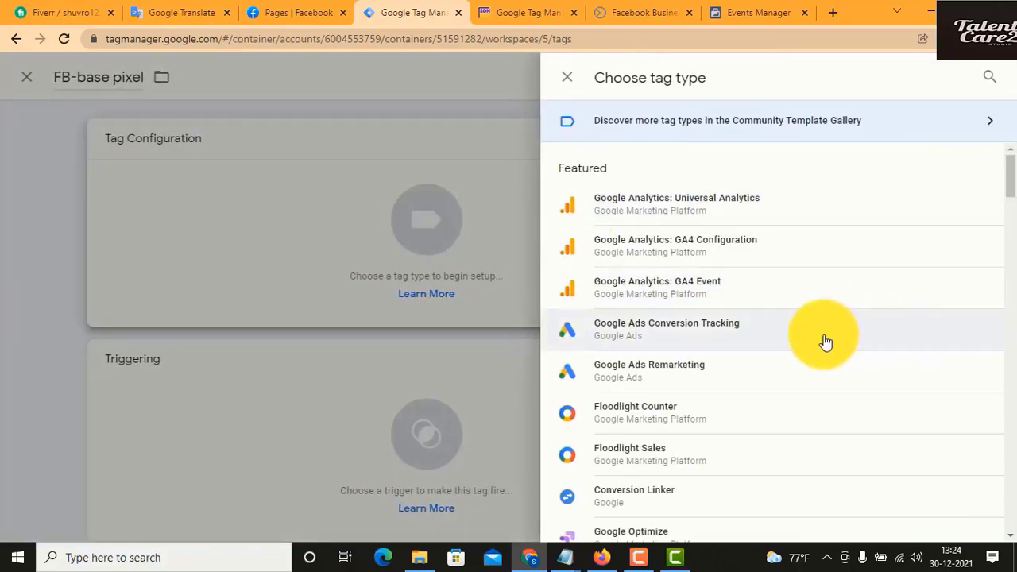
pyautogui.scroll(-3, 822, 343)
pyautogui.scroll(3, 814, 339)
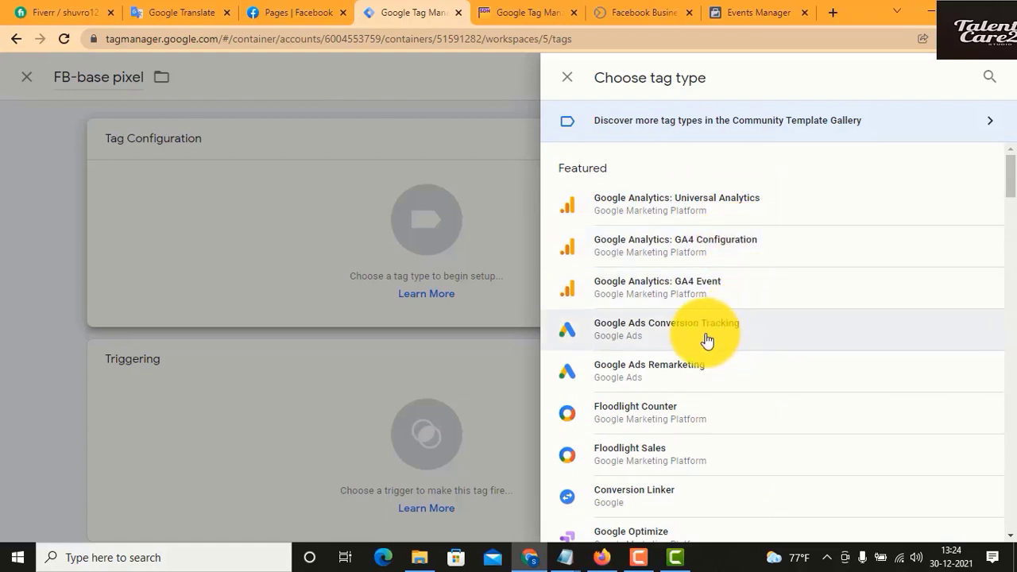
pyautogui.scroll(-3, 660, 313)
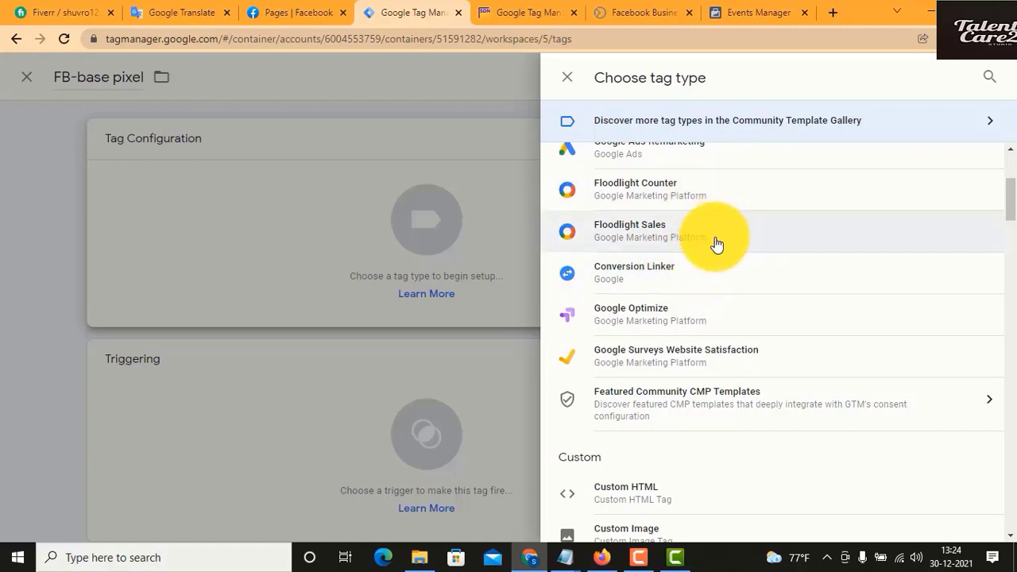
pyautogui.scroll(-1, 750, 368)
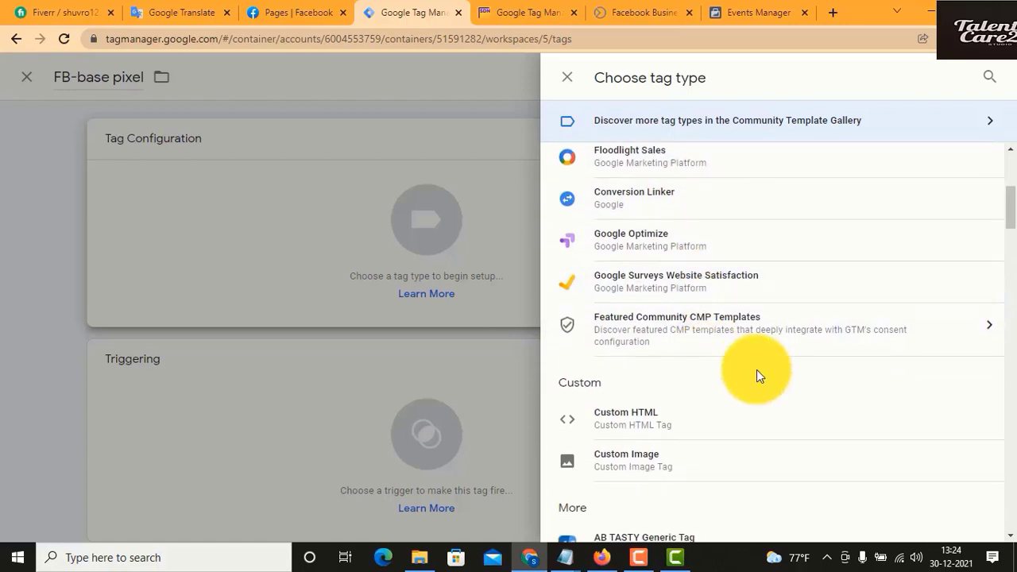
pyautogui.scroll(-1, 756, 369)
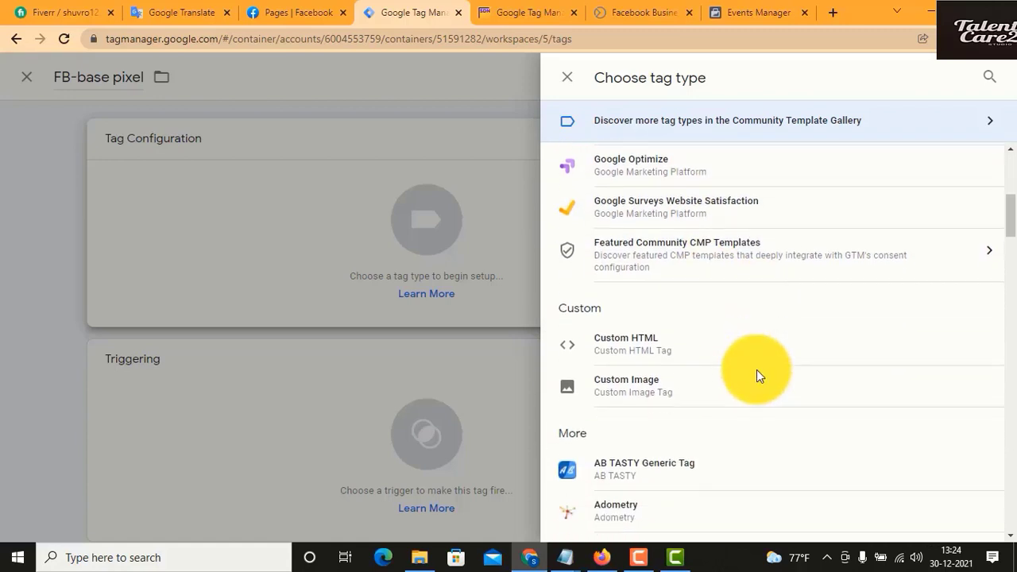
pyautogui.click(616, 352)
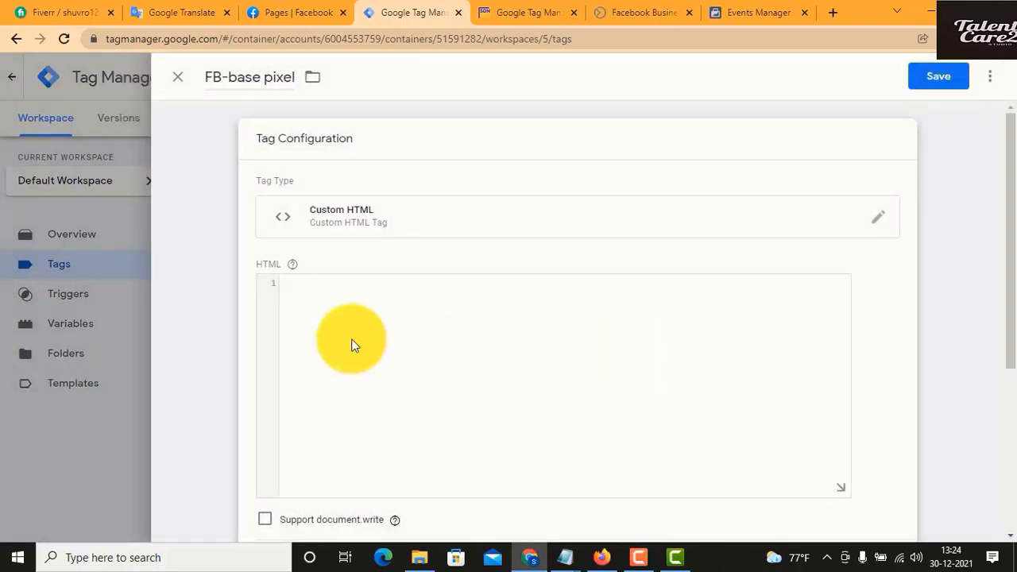
pyautogui.click(321, 300)
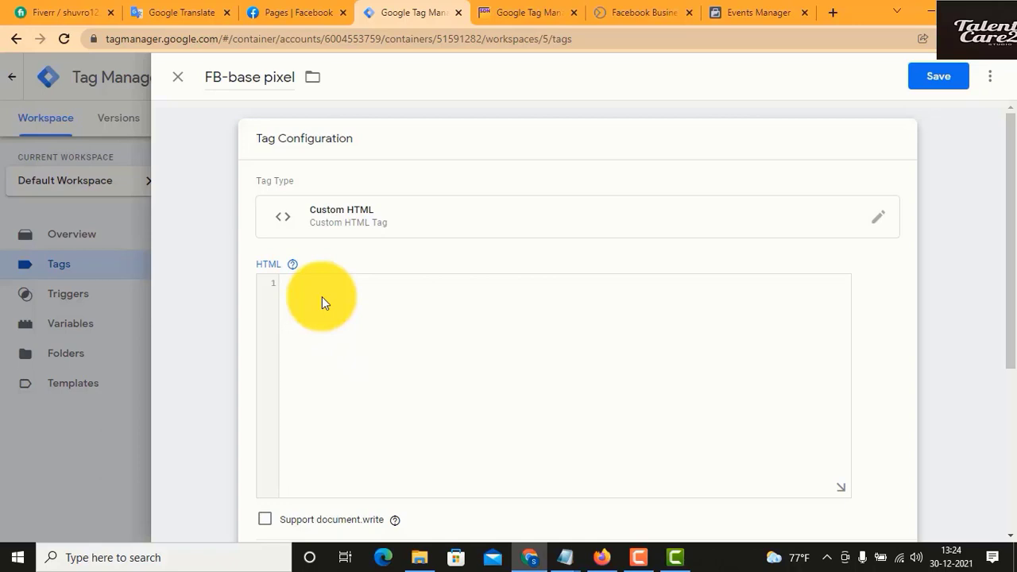
pyautogui.hotkey('ctrl', 'v')
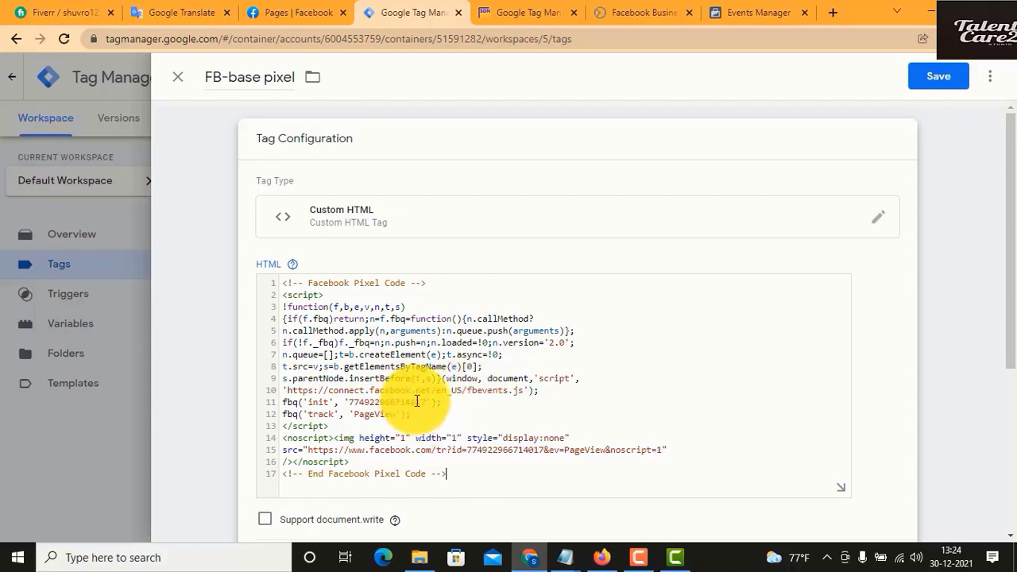
# - Set the tag firing option to Once per page in the tag's advanced settings
pyautogui.scroll(-2, 468, 388)
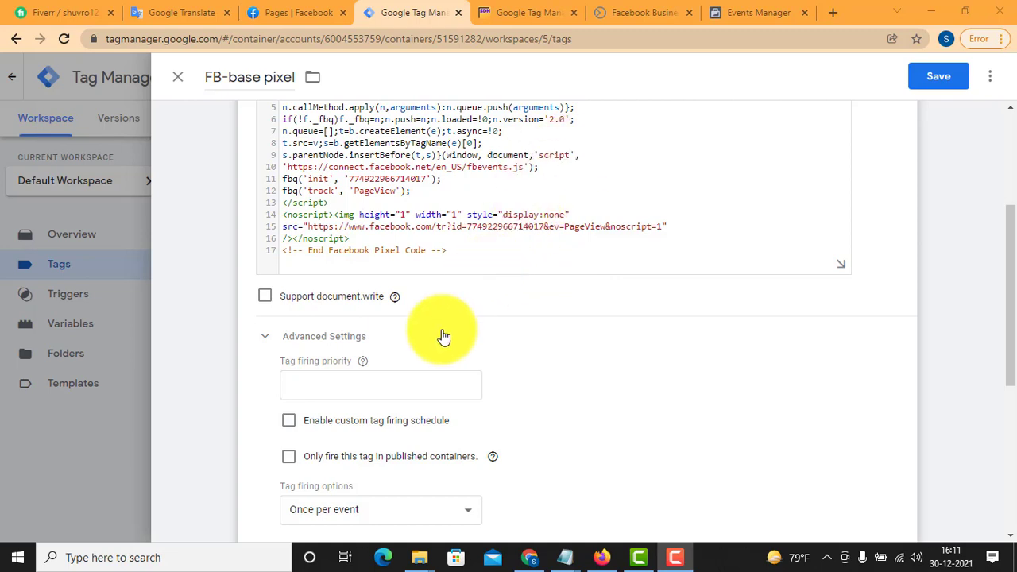
pyautogui.scroll(-1, 424, 368)
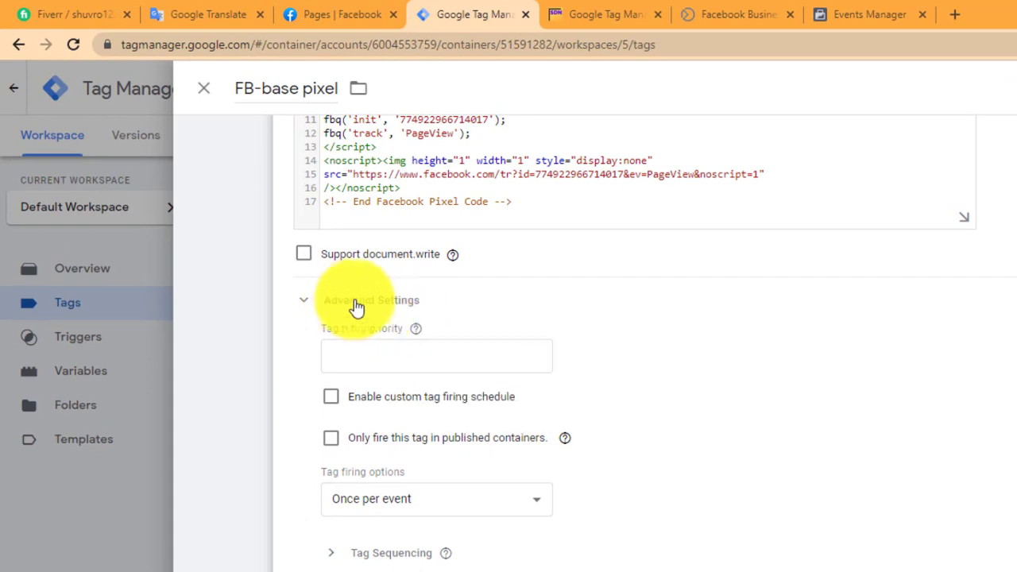
pyautogui.click(334, 302)
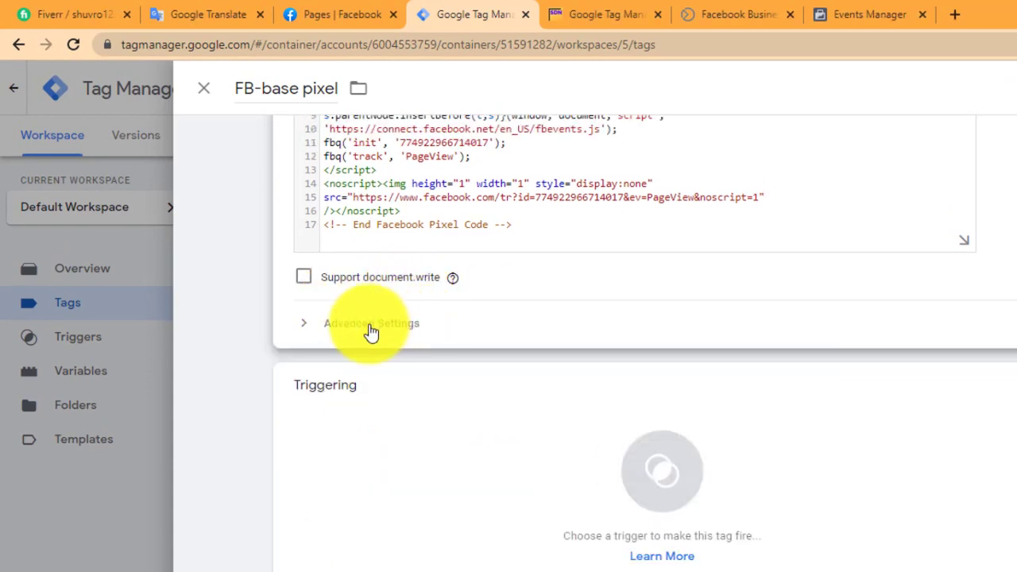
pyautogui.click(368, 329)
pyautogui.scroll(-2, 513, 360)
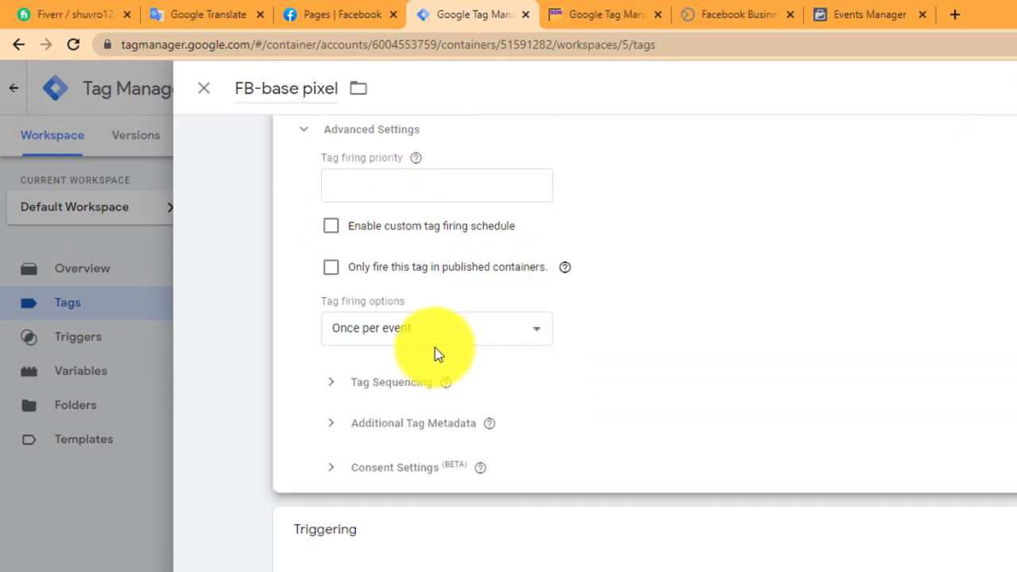
pyautogui.click(536, 334)
pyautogui.click(469, 386)
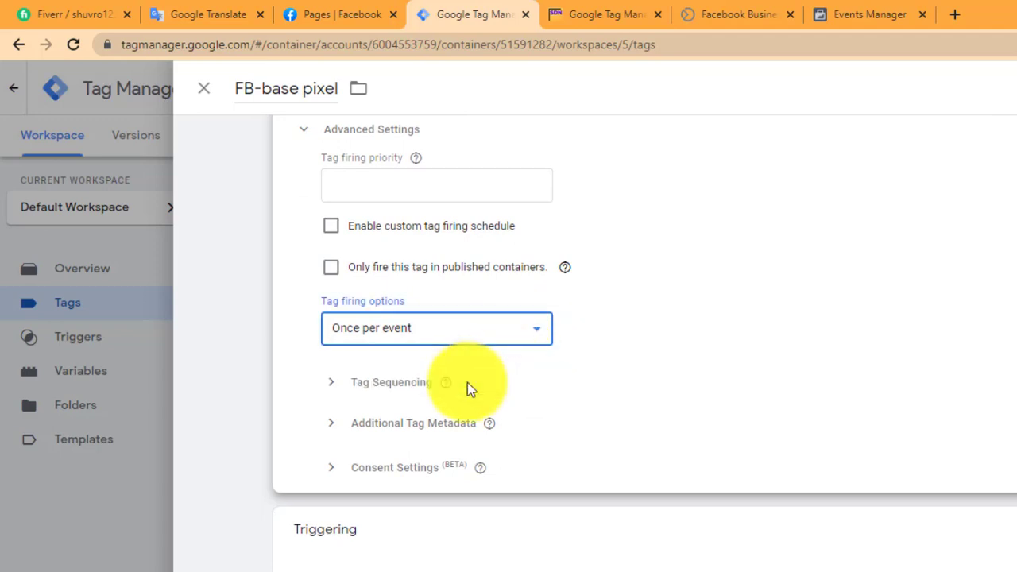
# - Add the All Pages page view trigger to the FB-base pixel tag and save the tag
pyautogui.scroll(-2, 603, 354)
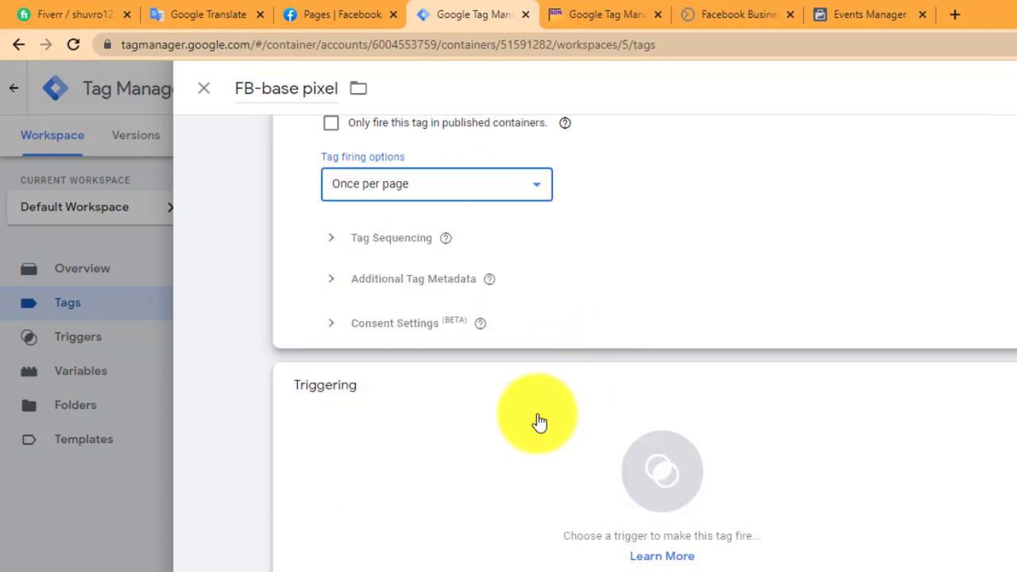
pyautogui.click(664, 479)
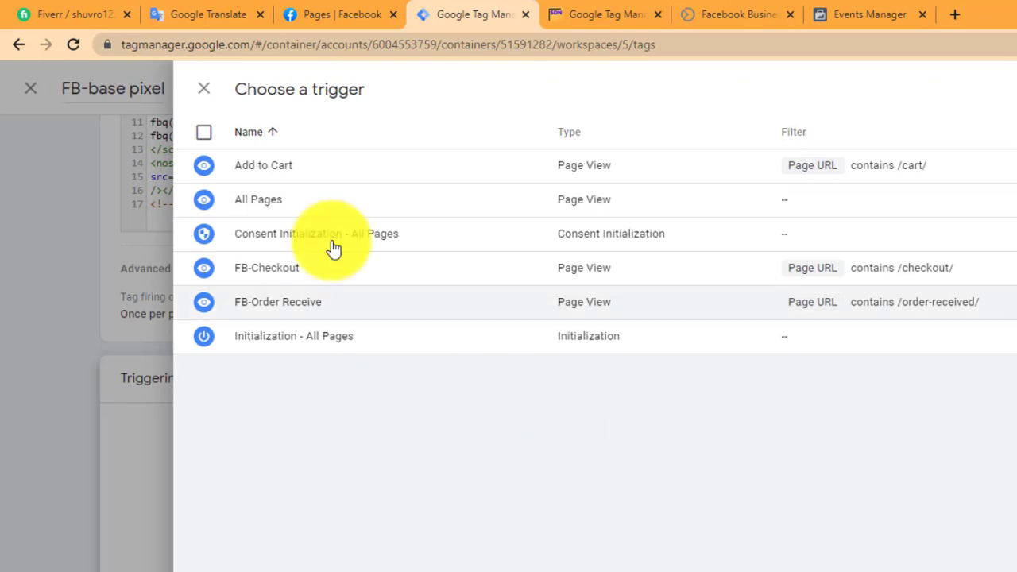
pyautogui.click(272, 210)
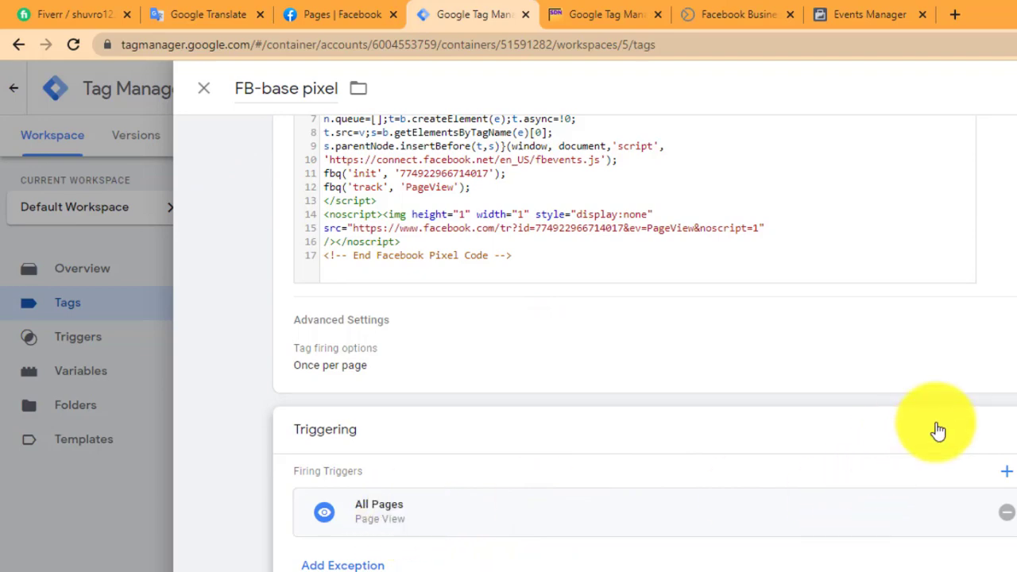
pyautogui.scroll(2, 930, 373)
pyautogui.scroll(-2, 795, 379)
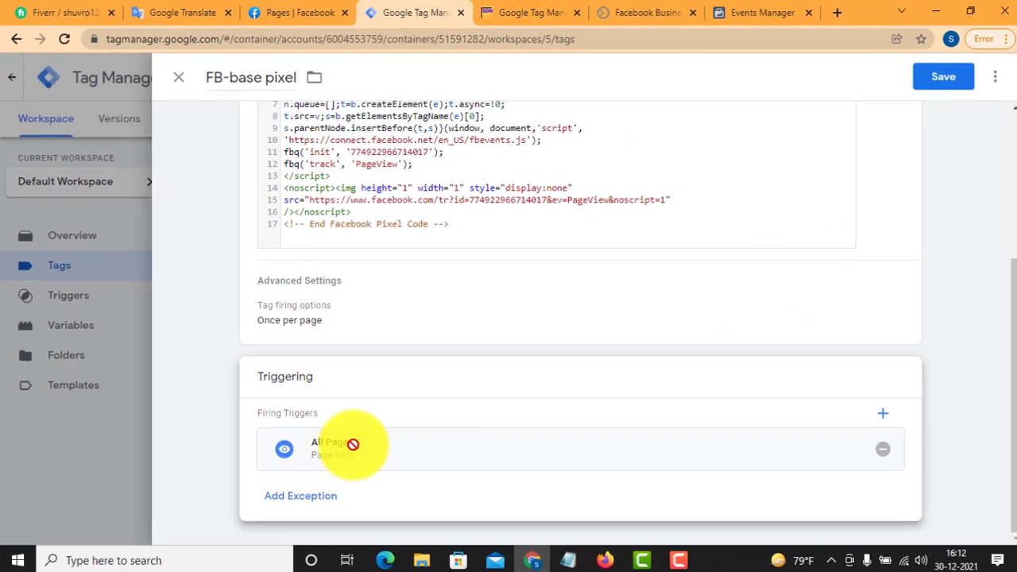
pyautogui.scroll(5, 596, 397)
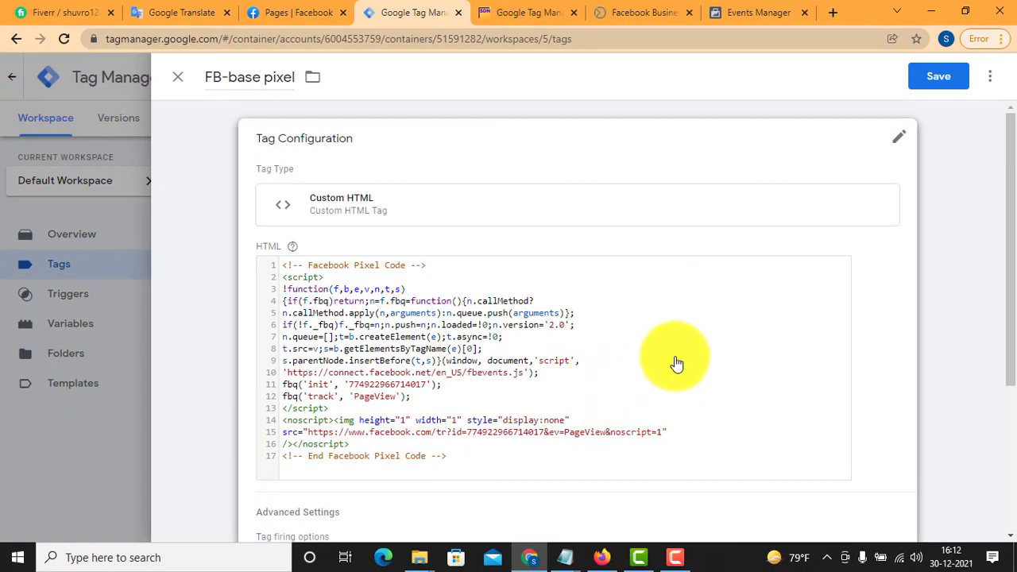
pyautogui.click(945, 79)
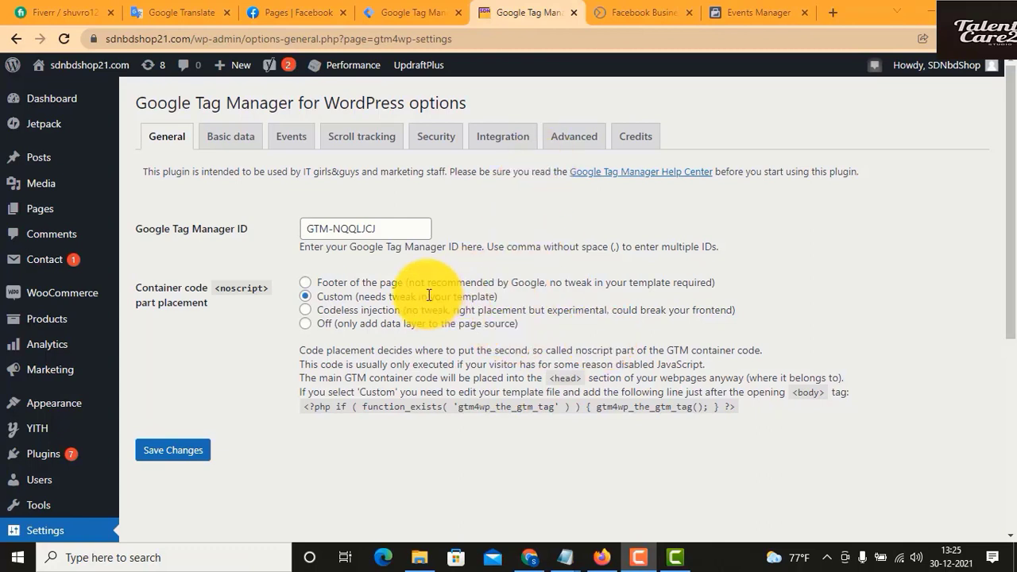
# - Check the Google Tag Manager ID in the WordPress plugin's general options and return to the FB-base pixel tag
pyautogui.moveTo(383, 228); pyautogui.dragTo(310, 224)
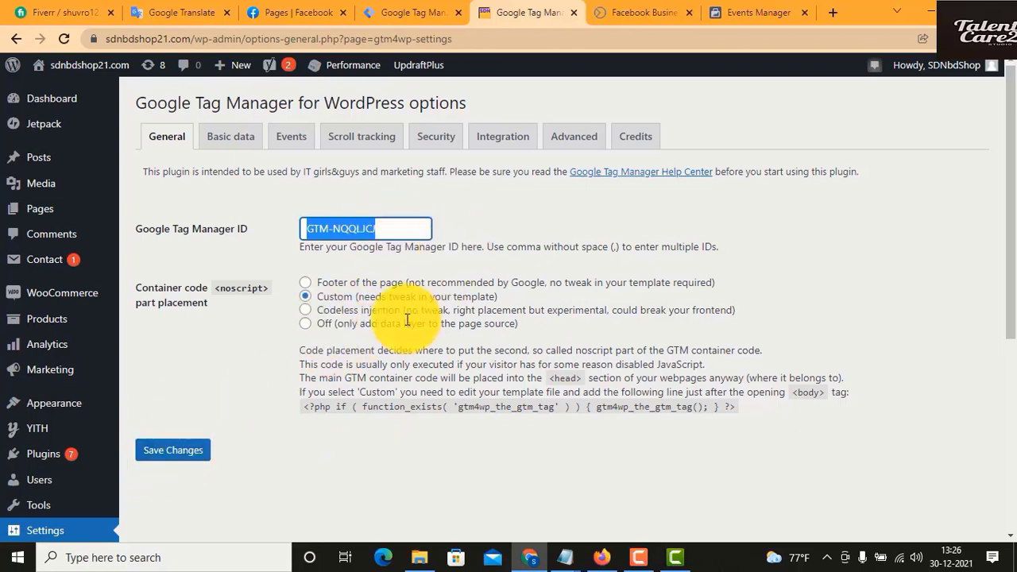
pyautogui.click(406, 19)
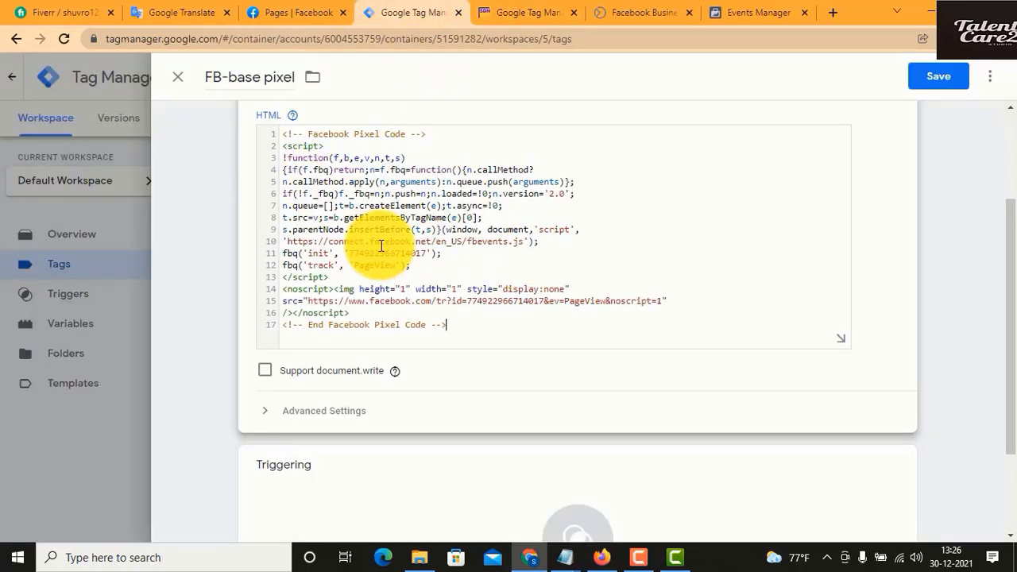
pyautogui.scroll(2, 382, 246)
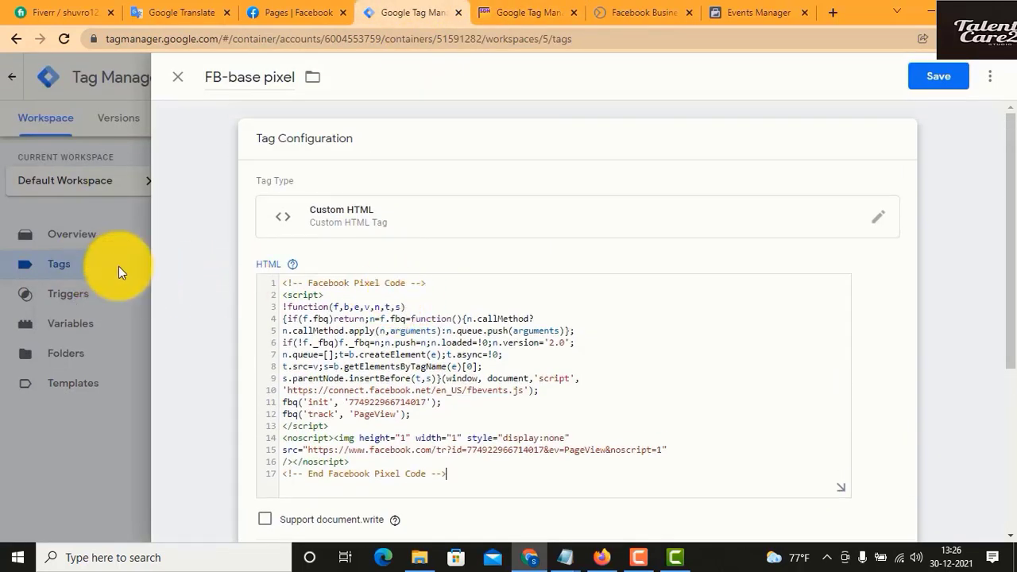